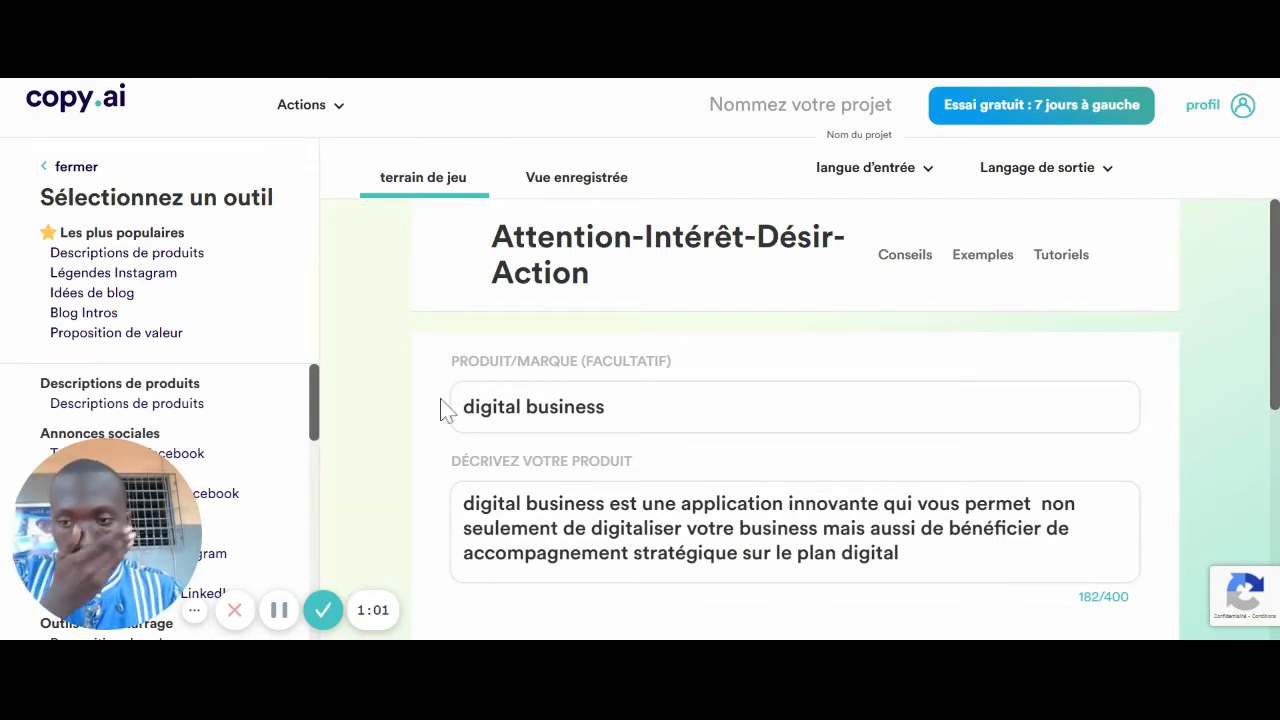
{"action": "mouse_move", "coordinate": [51, 514]}
{"action": "left_click_drag", "start_coordinate": [92, 513], "coordinate": [1162, 513]}
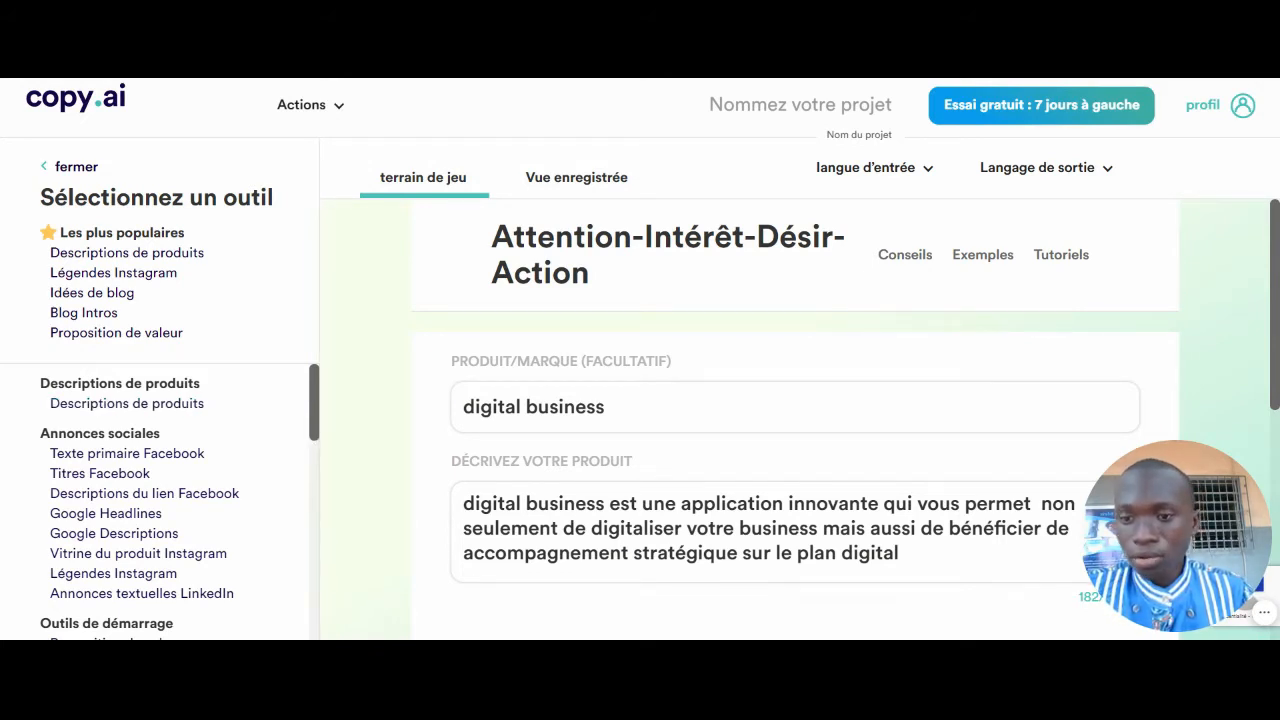
{"action": "left_click_drag", "start_coordinate": [316, 430], "coordinate": [297, 614]}
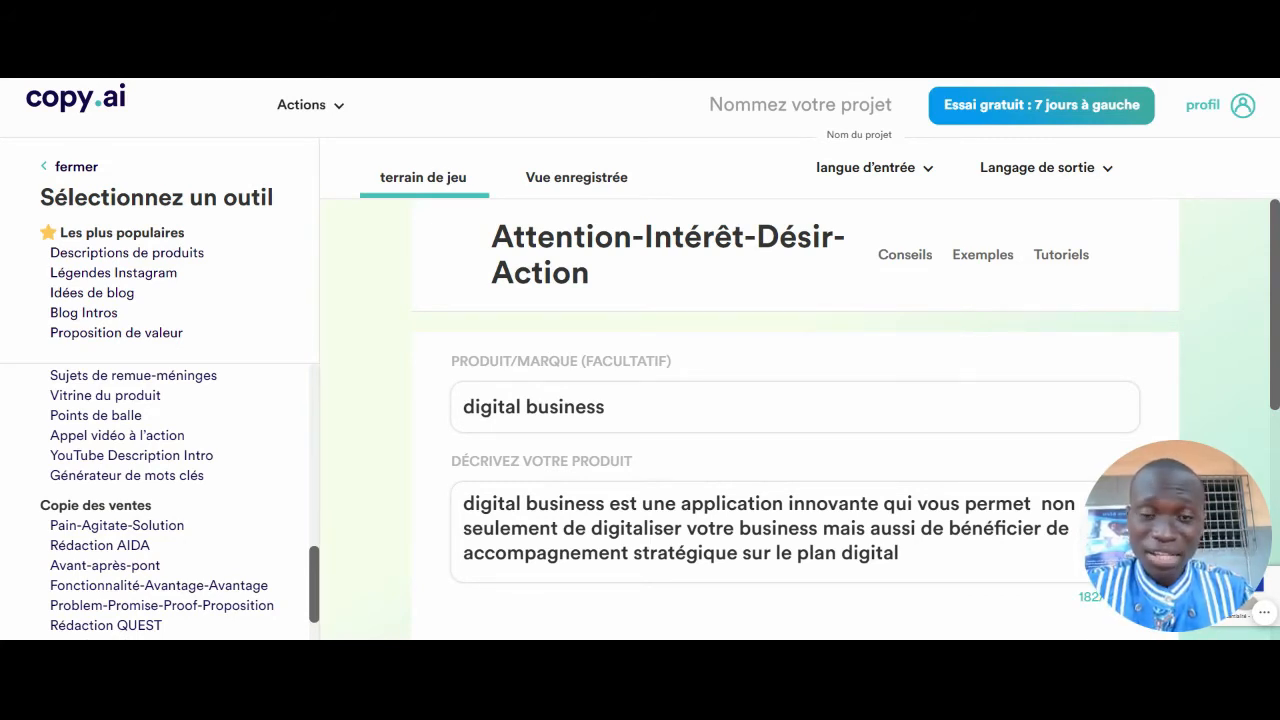
{"action": "scroll", "coordinate": [795, 420], "scroll_direction": "down", "scroll_amount": 1}
{"action": "scroll", "coordinate": [795, 420], "scroll_direction": "up", "scroll_amount": 1}
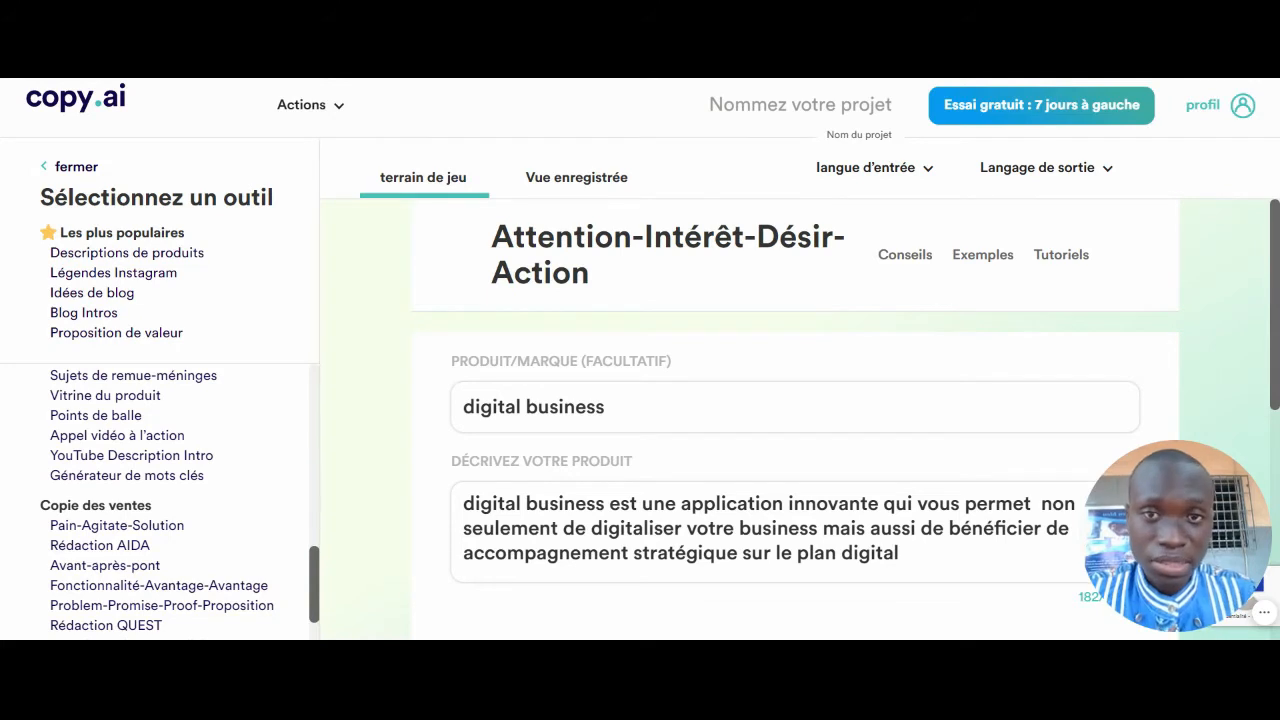
Generate Attention-Intérêt-Désir-Action copy for the digital business product from its existing description
{"action": "left_click", "coordinate": [606, 407]}
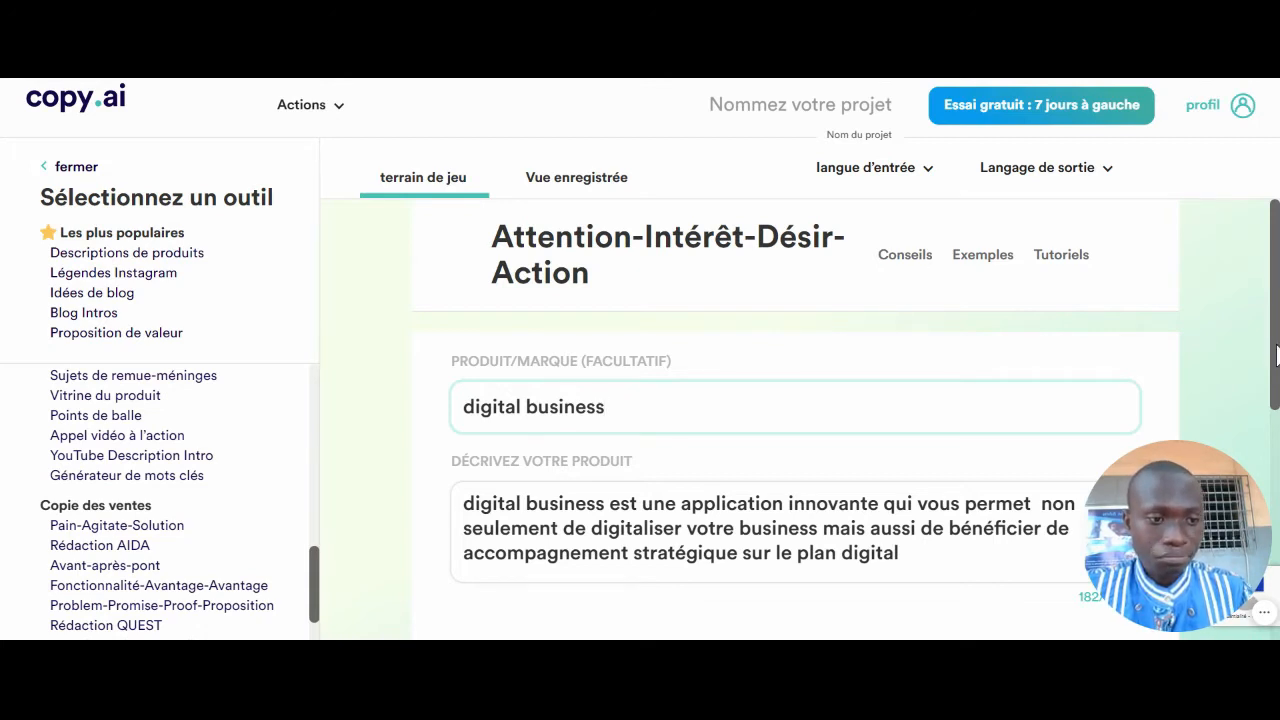
{"action": "scroll", "coordinate": [1268, 345], "scroll_direction": "down", "scroll_amount": 2}
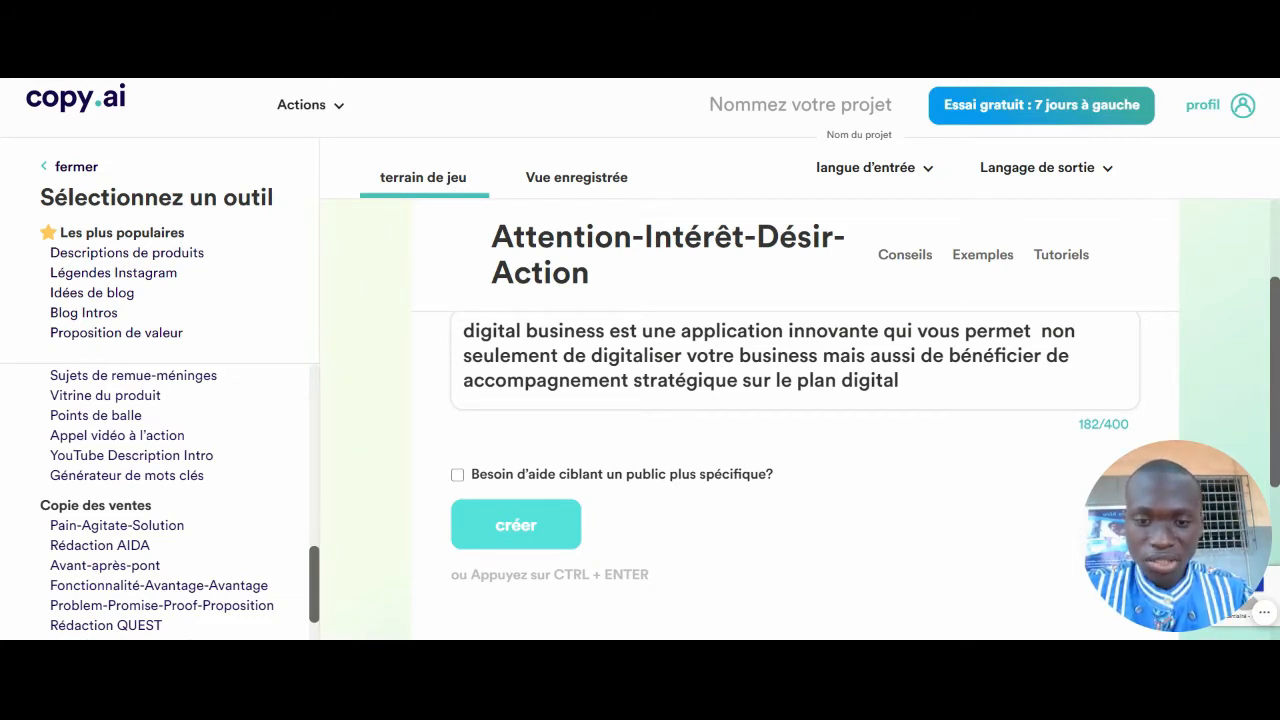
{"action": "left_click", "coordinate": [516, 525]}
{"action": "left_click_drag", "start_coordinate": [1278, 401], "coordinate": [1274, 445]}
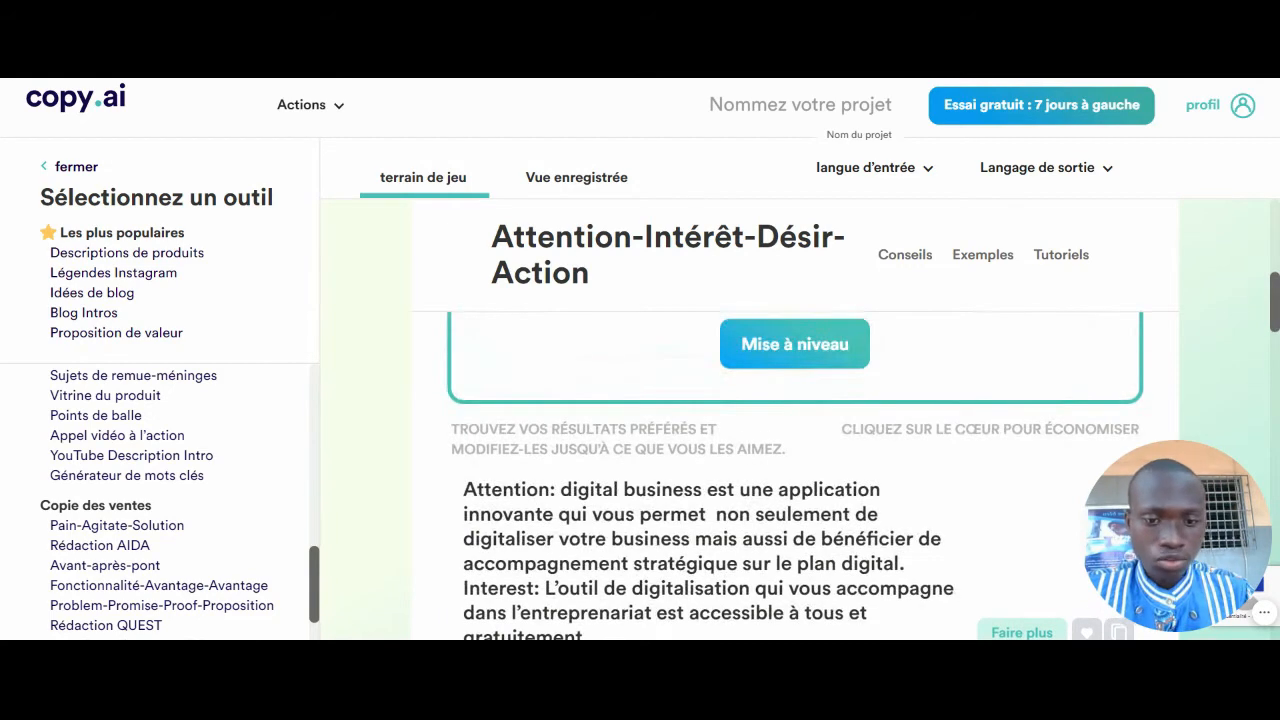
{"action": "scroll", "coordinate": [1275, 350], "scroll_direction": "down", "scroll_amount": 3}
{"action": "left_click_drag", "start_coordinate": [1278, 322], "coordinate": [1275, 320]}
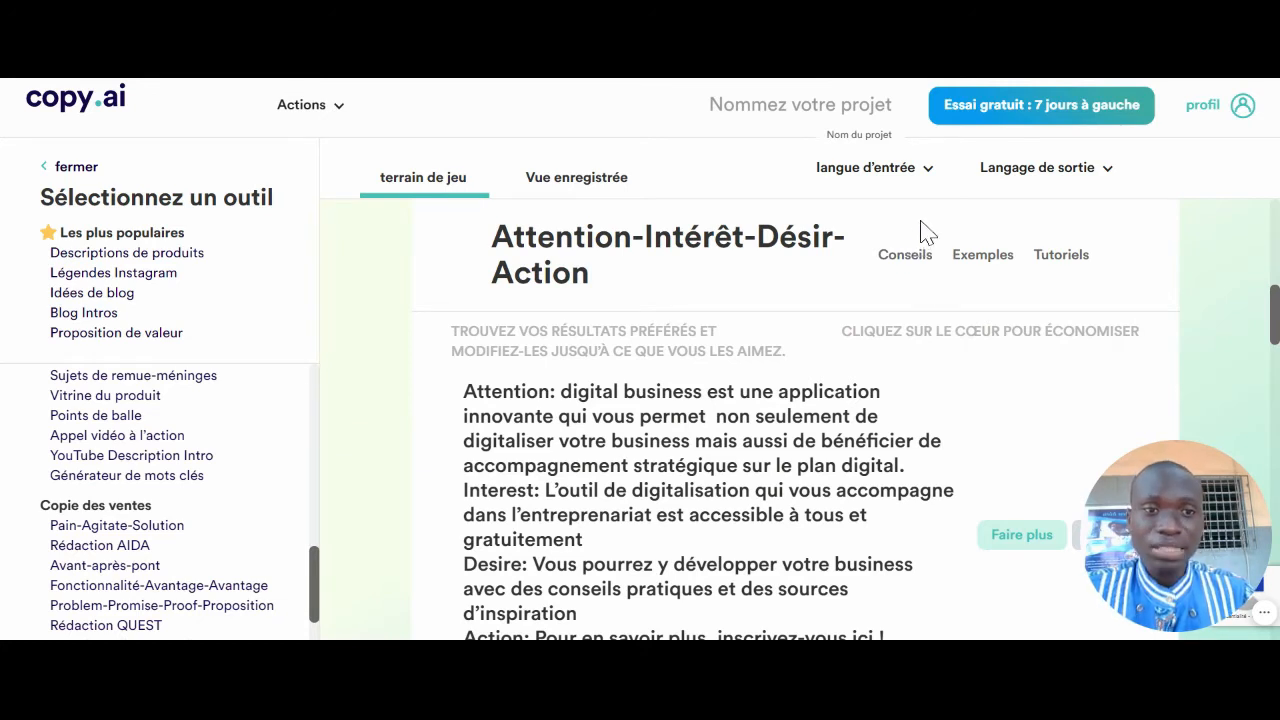
View the available input and output language options
{"action": "left_click", "coordinate": [926, 170]}
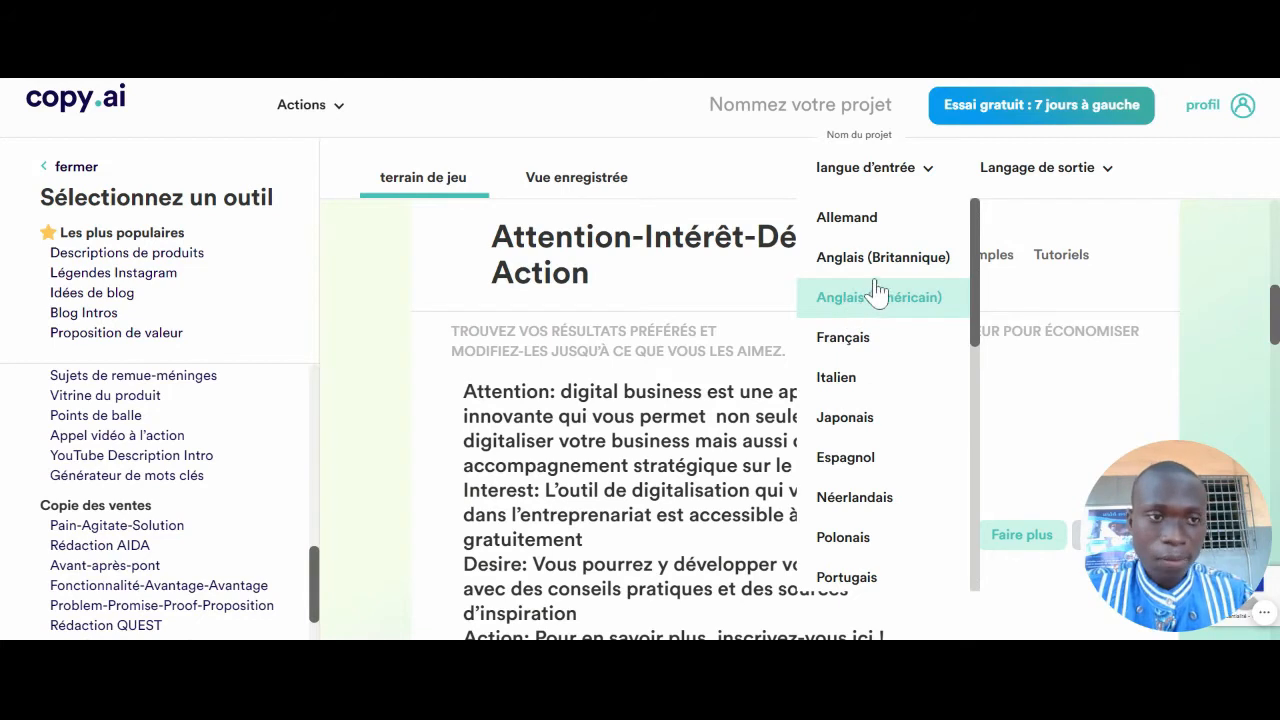
{"action": "left_click", "coordinate": [1030, 168]}
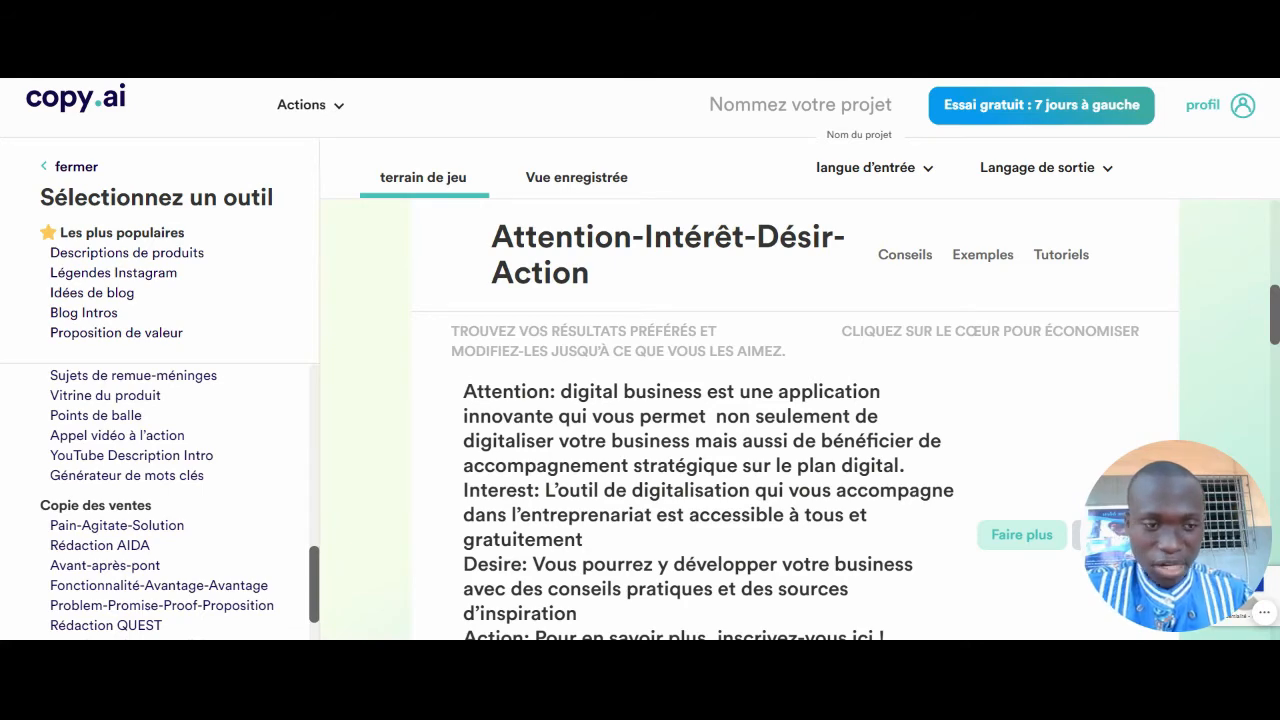
Read through the generated Attention-Intérêt-Désir-Action copy variants for digital business, comparing their attention, interest, desire and action texts
{"action": "mouse_move", "coordinate": [1278, 317]}
{"action": "left_mouse_down"}
{"action": "mouse_move", "coordinate": [1278, 346]}
{"action": "mouse_move", "coordinate": [1278, 328]}
{"action": "left_mouse_up"}
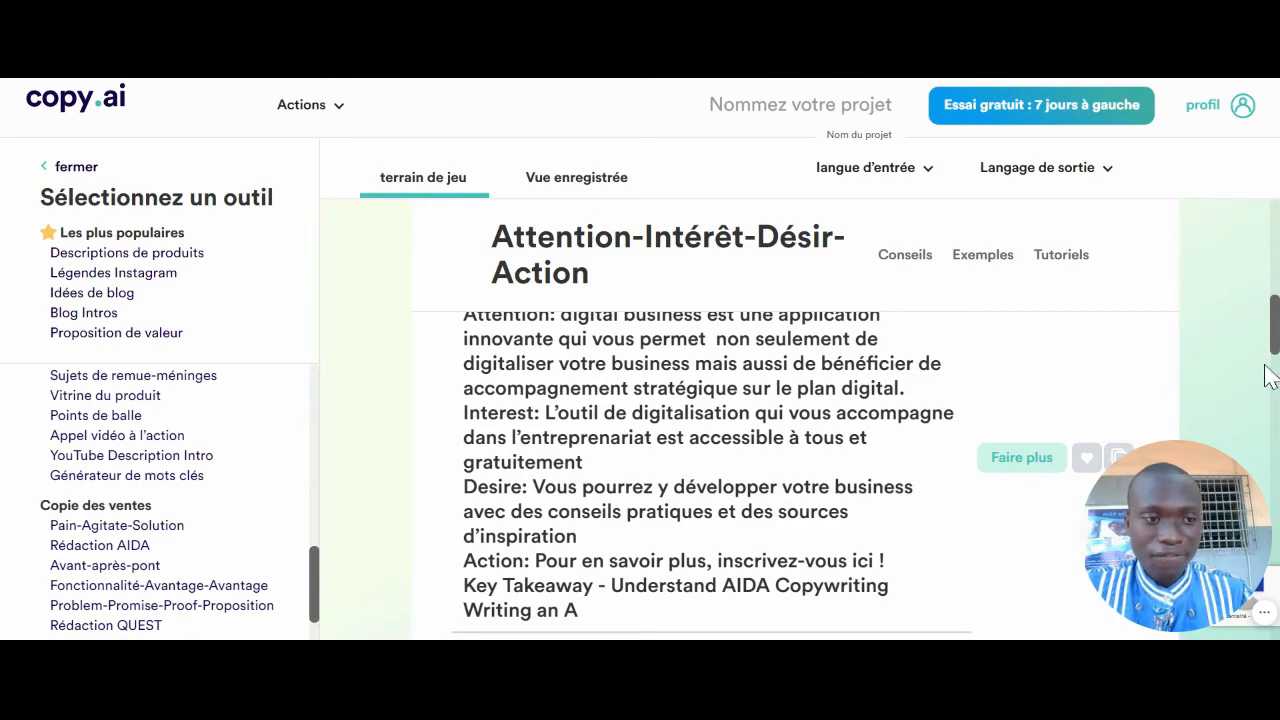
{"action": "left_click_drag", "start_coordinate": [1274, 343], "coordinate": [1267, 372]}
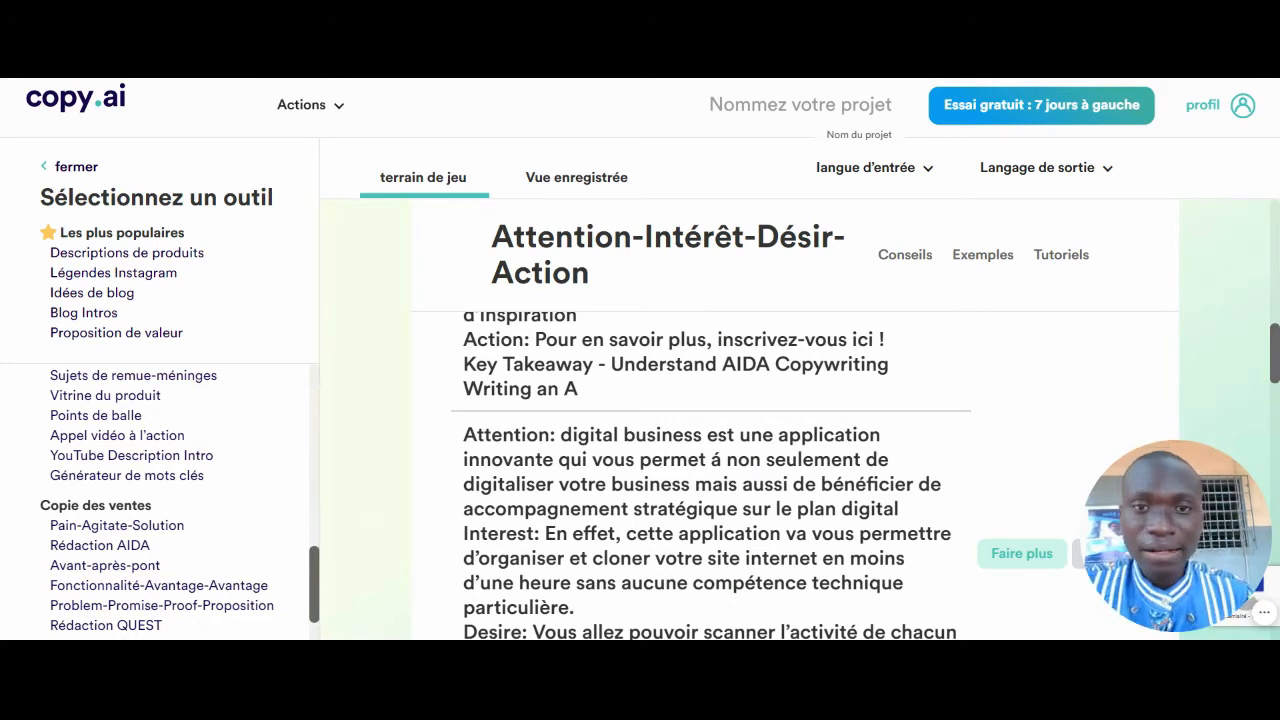
{"action": "scroll", "coordinate": [715, 475], "scroll_direction": "up", "scroll_amount": 1}
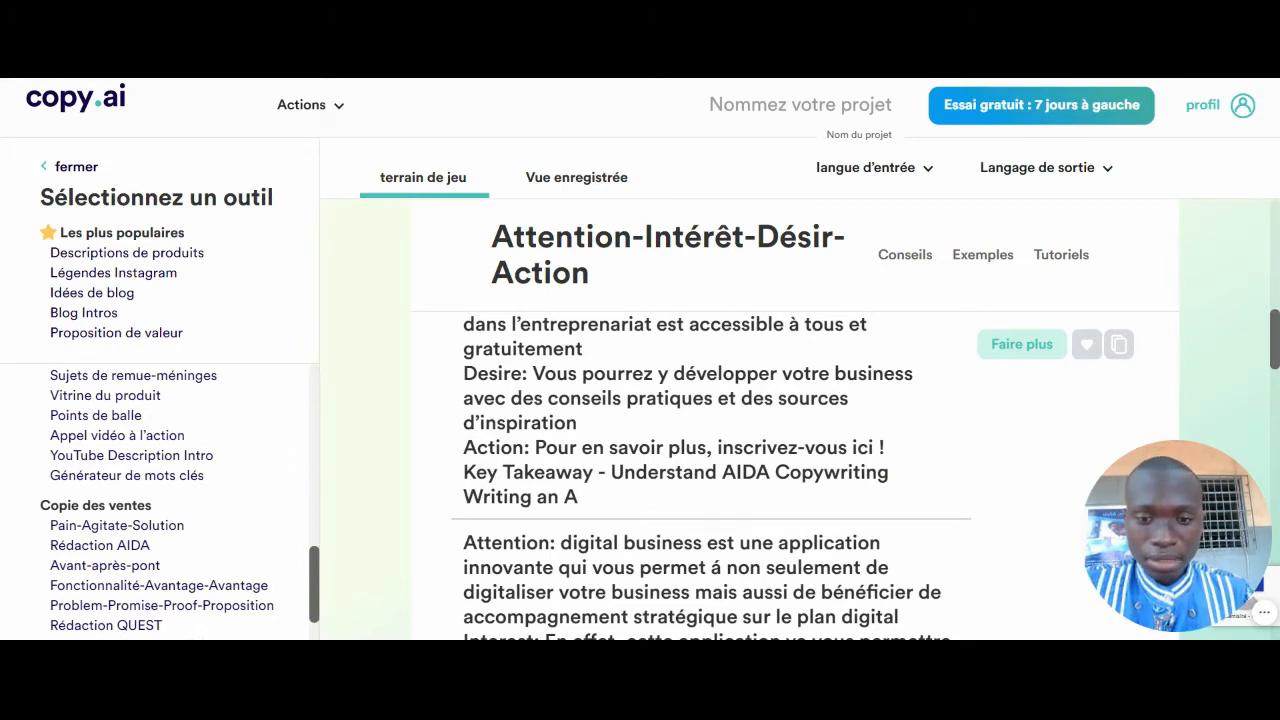
{"action": "scroll", "coordinate": [715, 475], "scroll_direction": "down", "scroll_amount": 1}
{"action": "scroll", "coordinate": [715, 475], "scroll_direction": "down", "scroll_amount": 1}
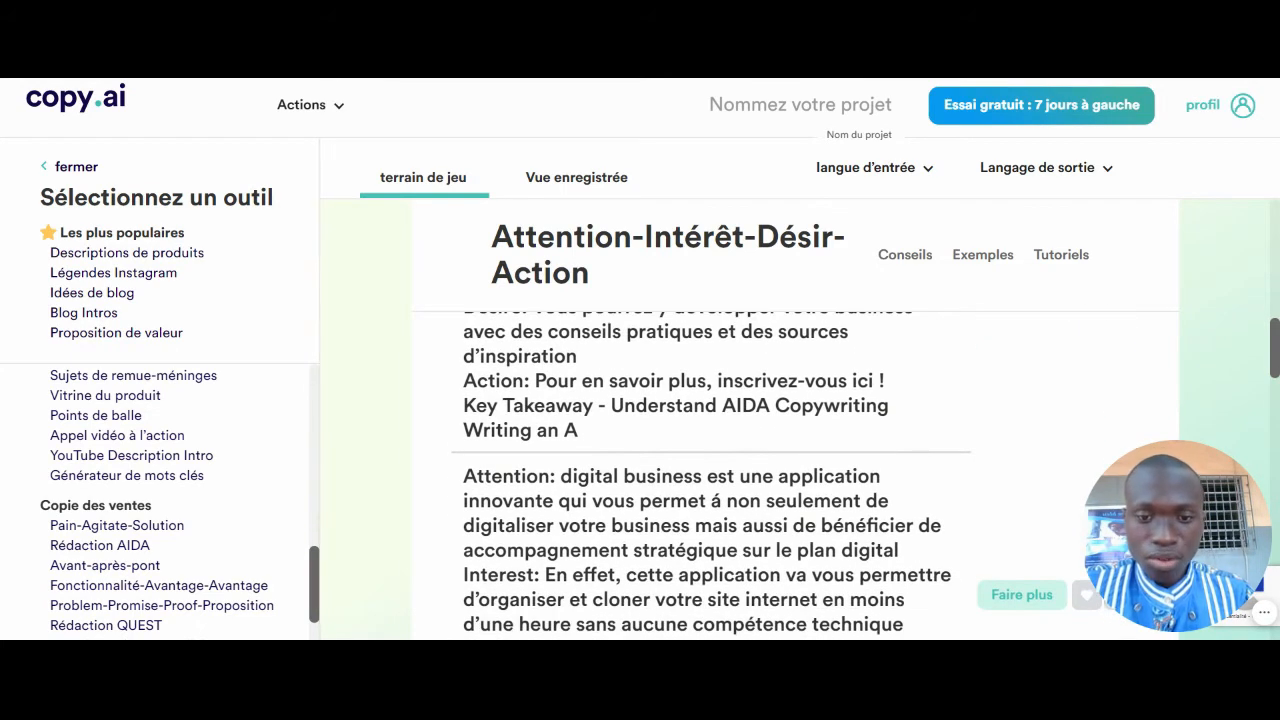
{"action": "scroll", "coordinate": [715, 475], "scroll_direction": "down", "scroll_amount": 1}
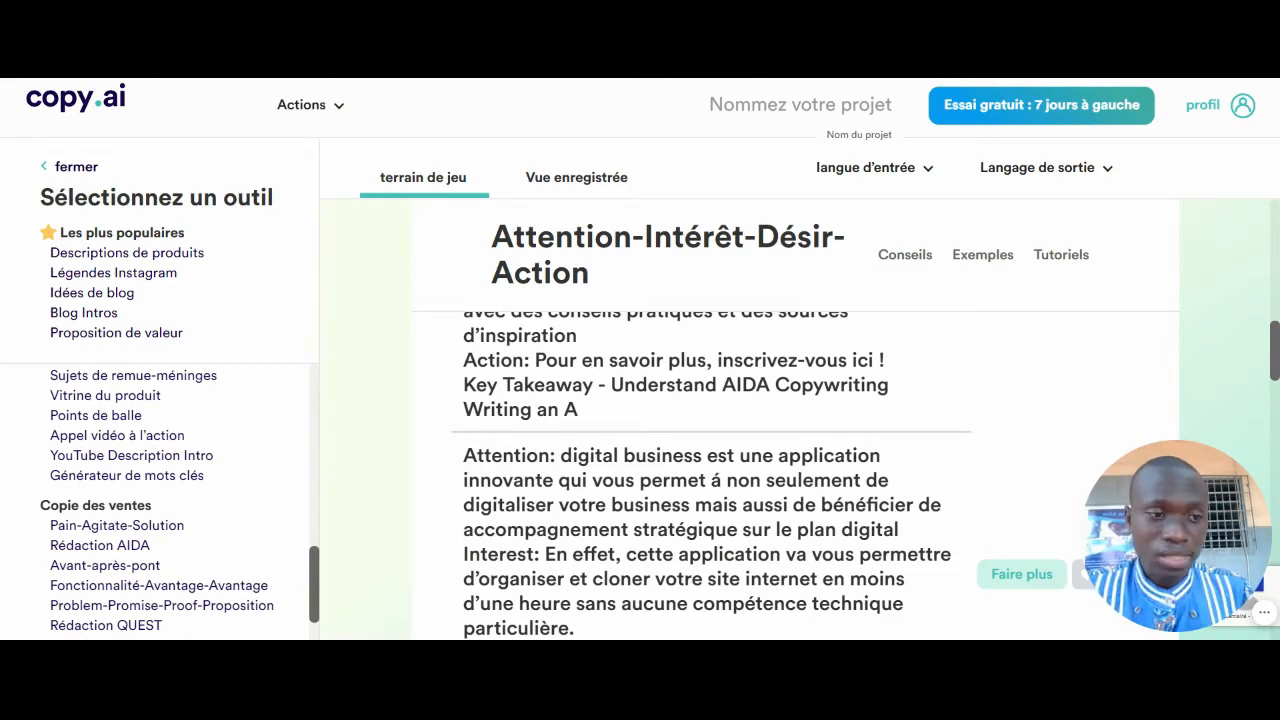
{"action": "scroll", "coordinate": [1272, 390], "scroll_direction": "down", "scroll_amount": 1}
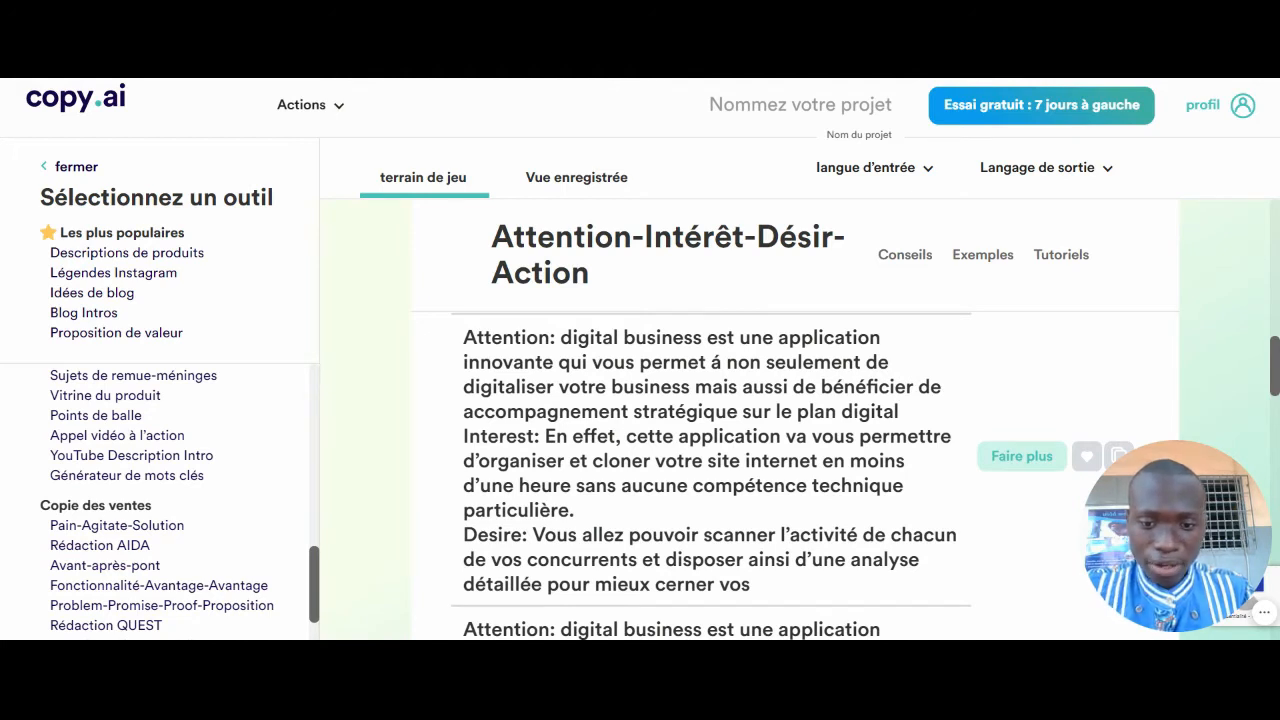
{"action": "scroll", "coordinate": [710, 476], "scroll_direction": "down", "scroll_amount": 1}
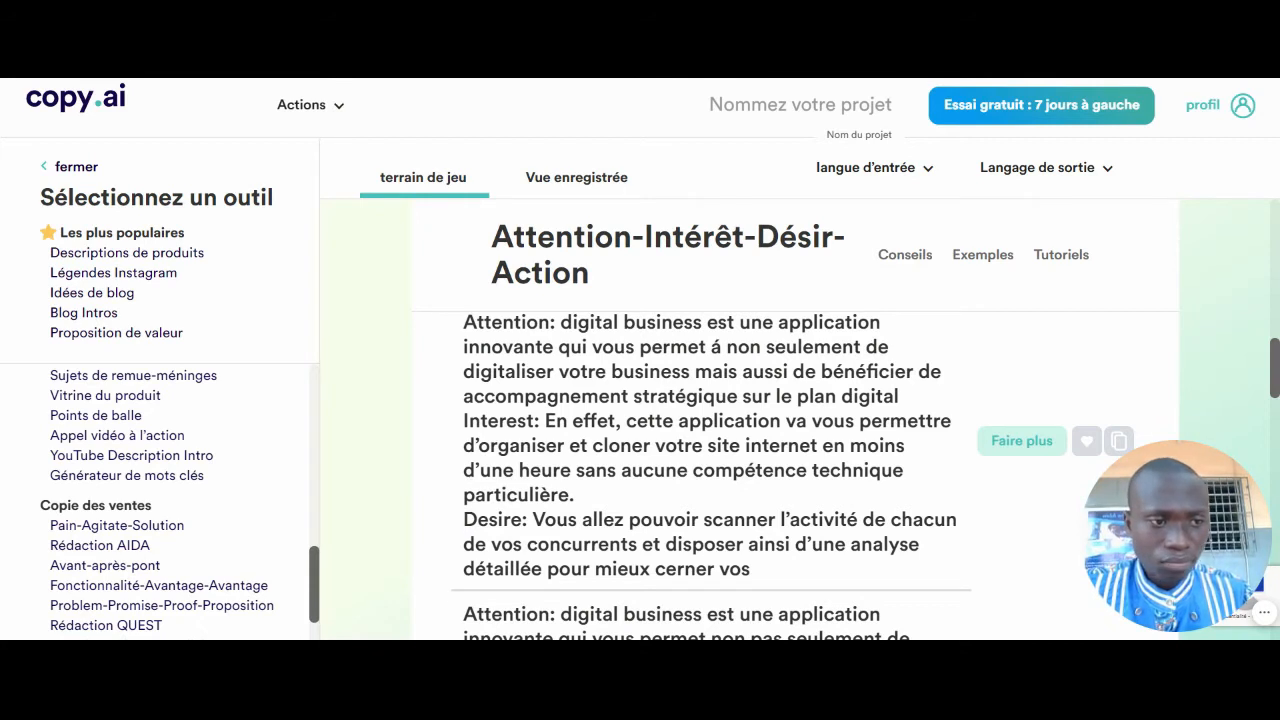
{"action": "scroll", "coordinate": [700, 470], "scroll_direction": "up", "scroll_amount": 1}
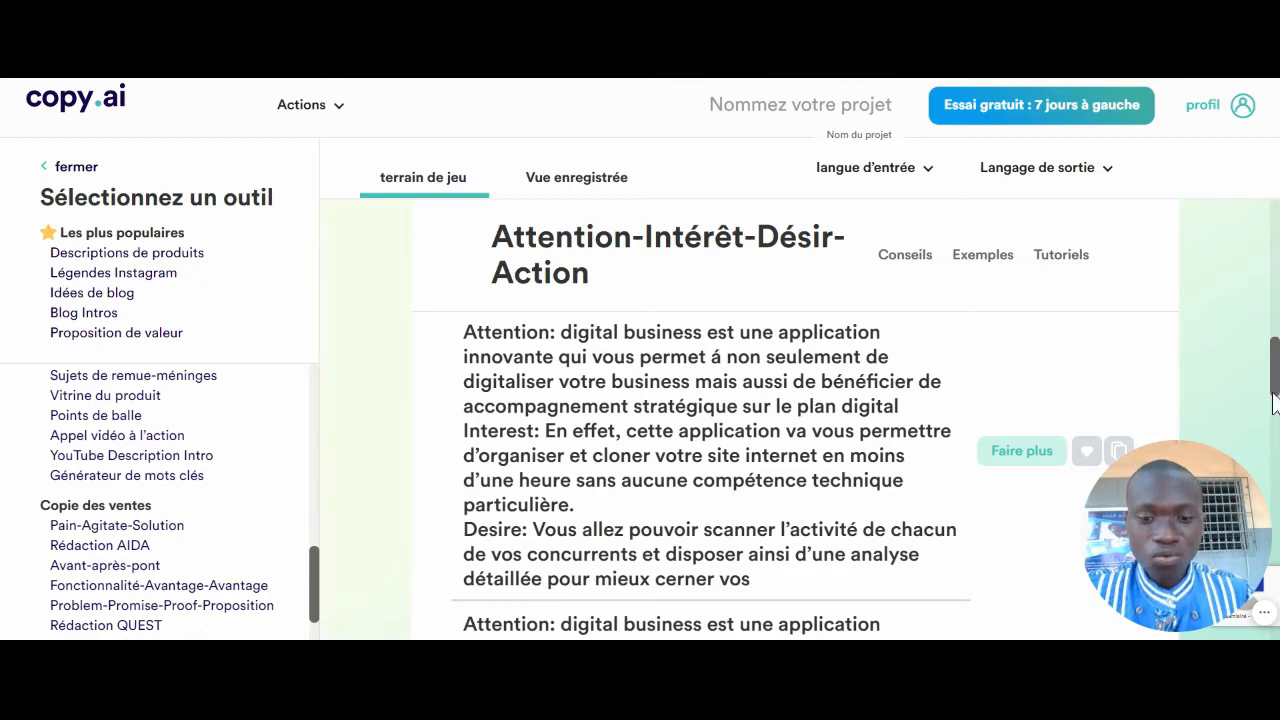
{"action": "scroll", "coordinate": [1277, 405], "scroll_direction": "down", "scroll_amount": 3}
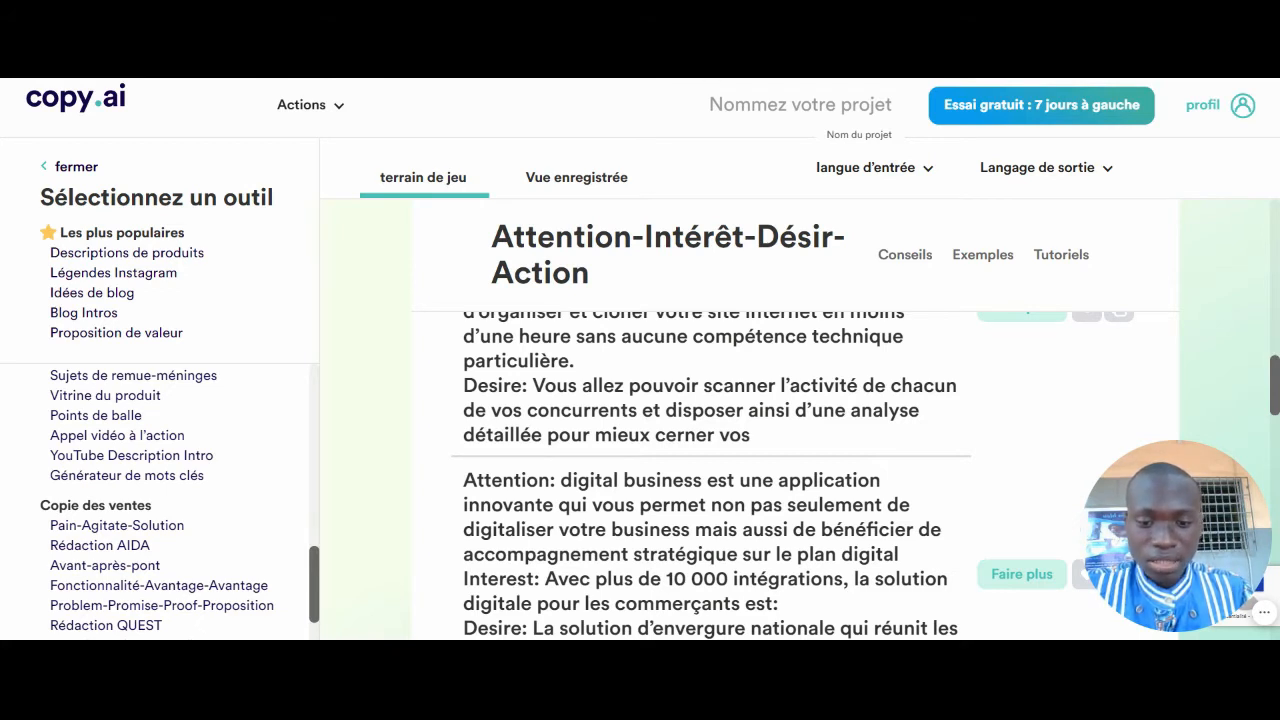
{"action": "scroll", "coordinate": [1274, 418], "scroll_direction": "down", "scroll_amount": 2}
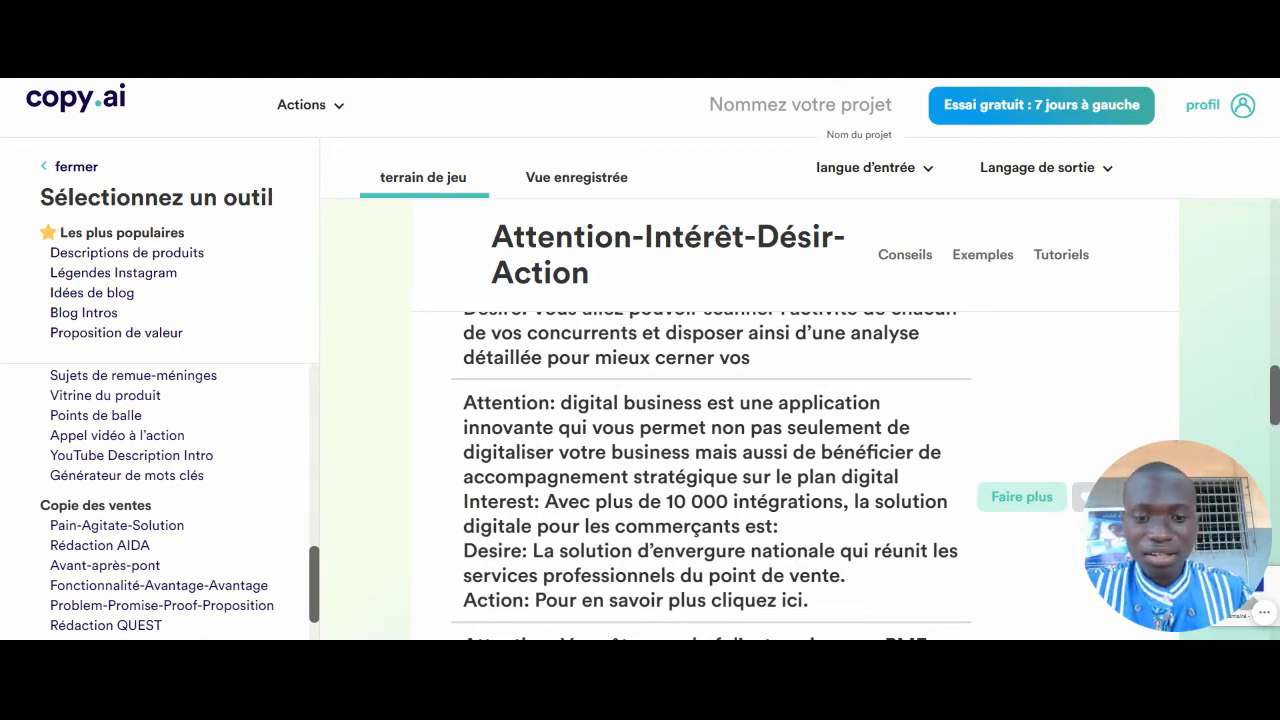
{"action": "scroll", "coordinate": [715, 475], "scroll_direction": "down", "scroll_amount": 1}
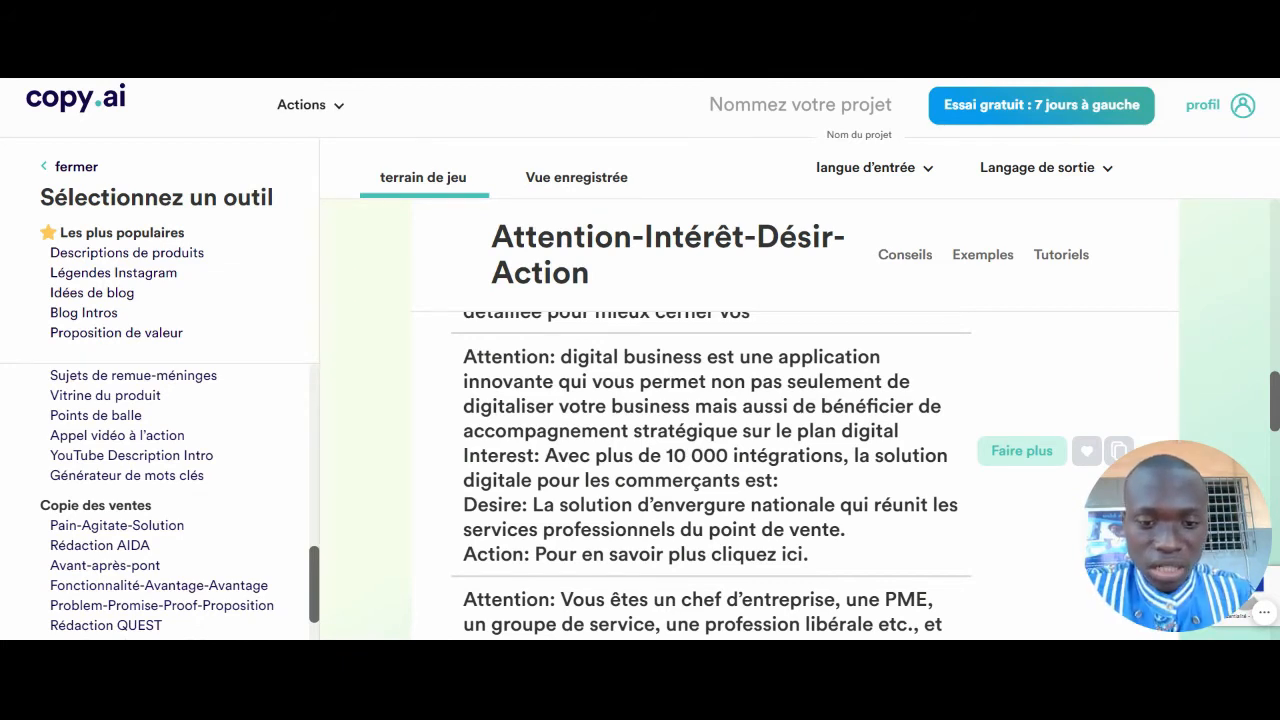
{"action": "scroll", "coordinate": [700, 470], "scroll_direction": "down", "scroll_amount": 1}
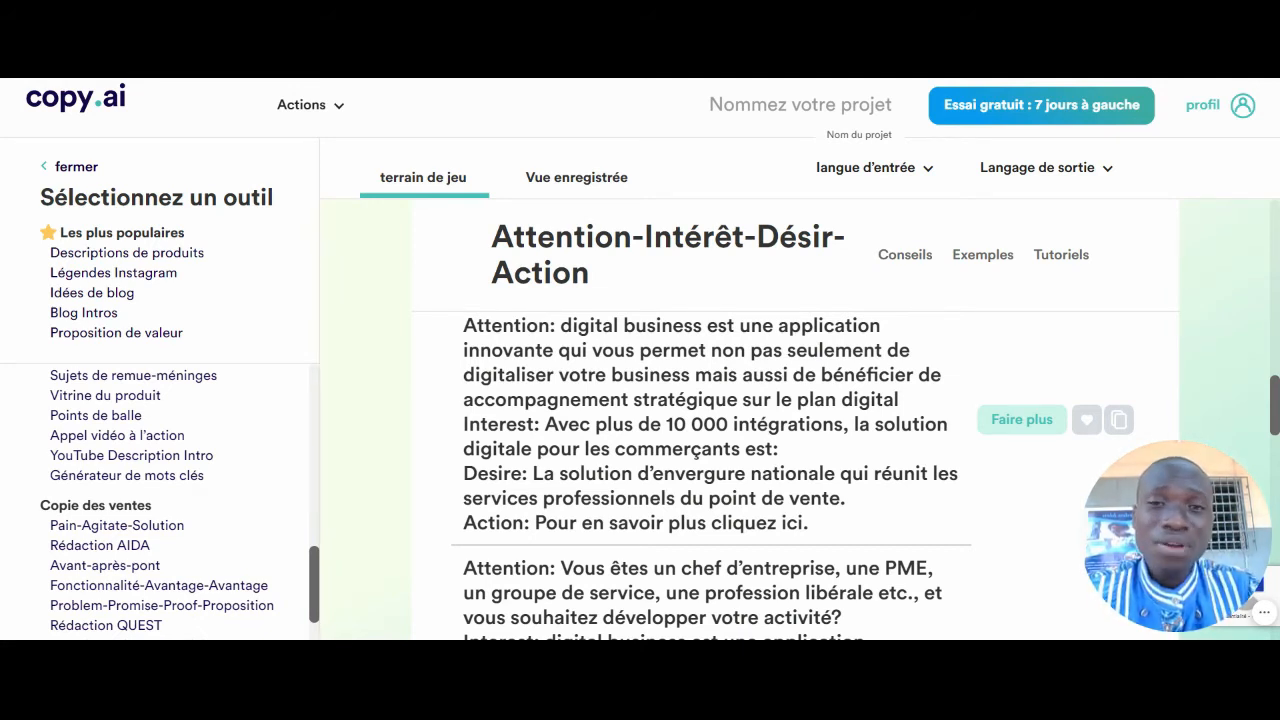
{"action": "left_click_drag", "start_coordinate": [1274, 406], "coordinate": [1276, 527]}
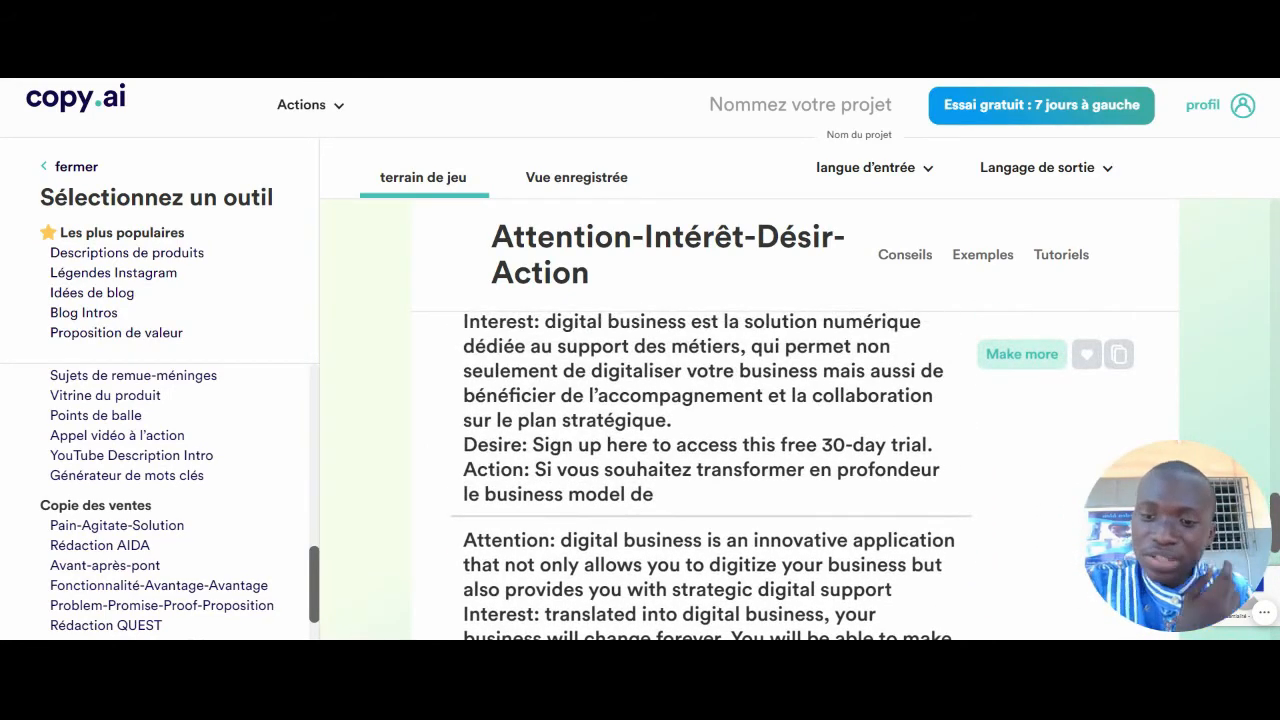
{"action": "left_click_drag", "start_coordinate": [1276, 527], "coordinate": [1276, 455]}
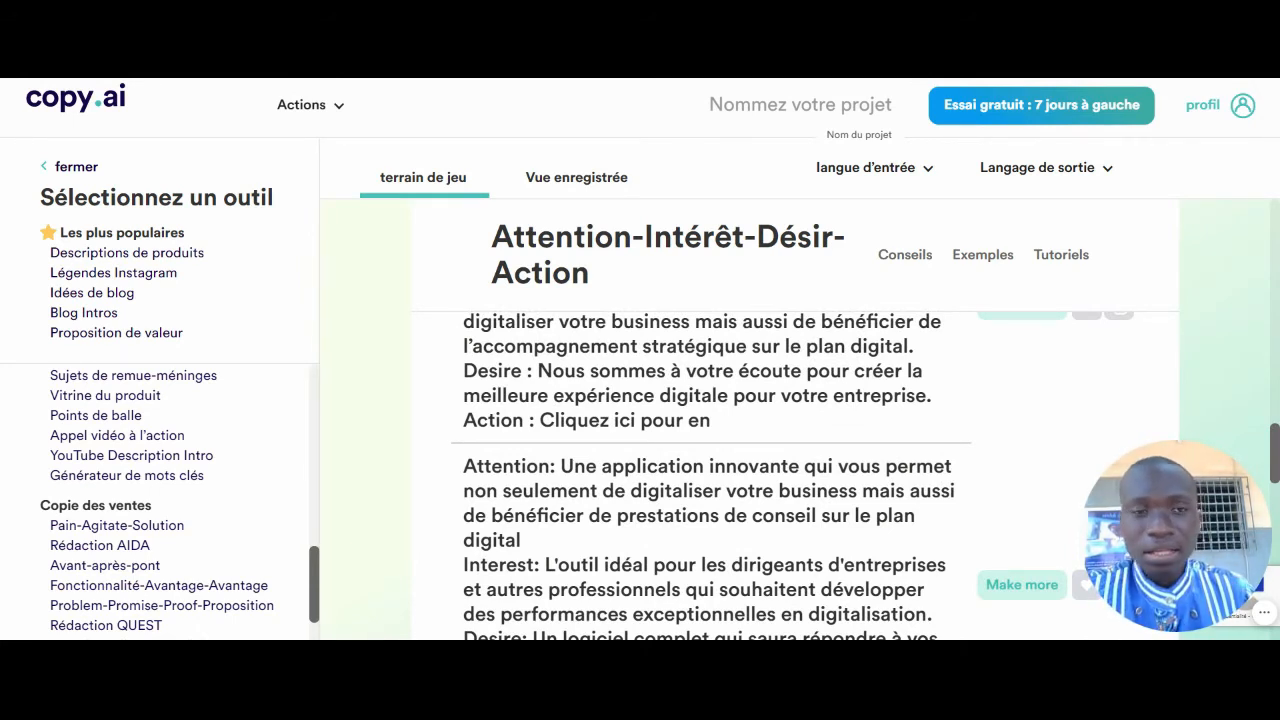
{"action": "scroll", "coordinate": [711, 475], "scroll_direction": "up", "scroll_amount": 1}
{"action": "scroll", "coordinate": [711, 475], "scroll_direction": "down", "scroll_amount": 1}
{"action": "scroll", "coordinate": [711, 475], "scroll_direction": "up", "scroll_amount": 1}
{"action": "scroll", "coordinate": [711, 475], "scroll_direction": "down", "scroll_amount": 1}
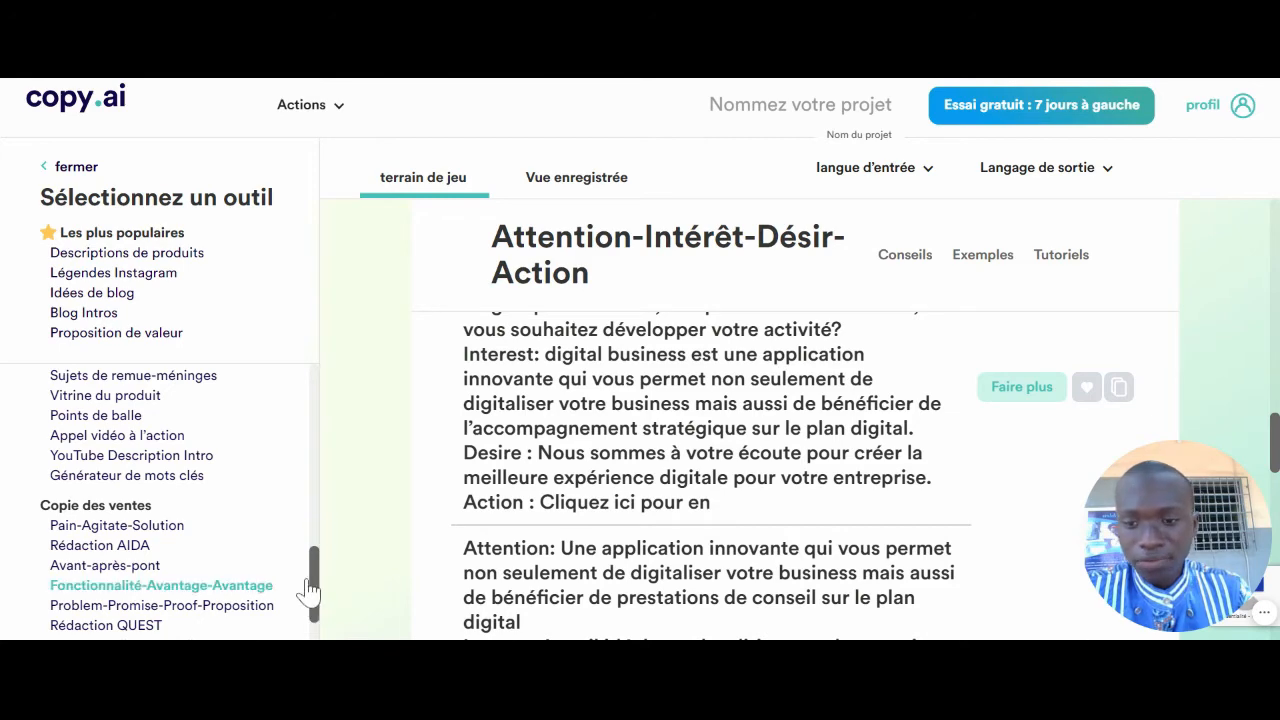
Open the Générateur de noms brainstorming tool and clear its product description
{"action": "scroll", "coordinate": [318, 565], "scroll_direction": "up", "scroll_amount": 1}
{"action": "left_click_drag", "start_coordinate": [315, 560], "coordinate": [313, 666]}
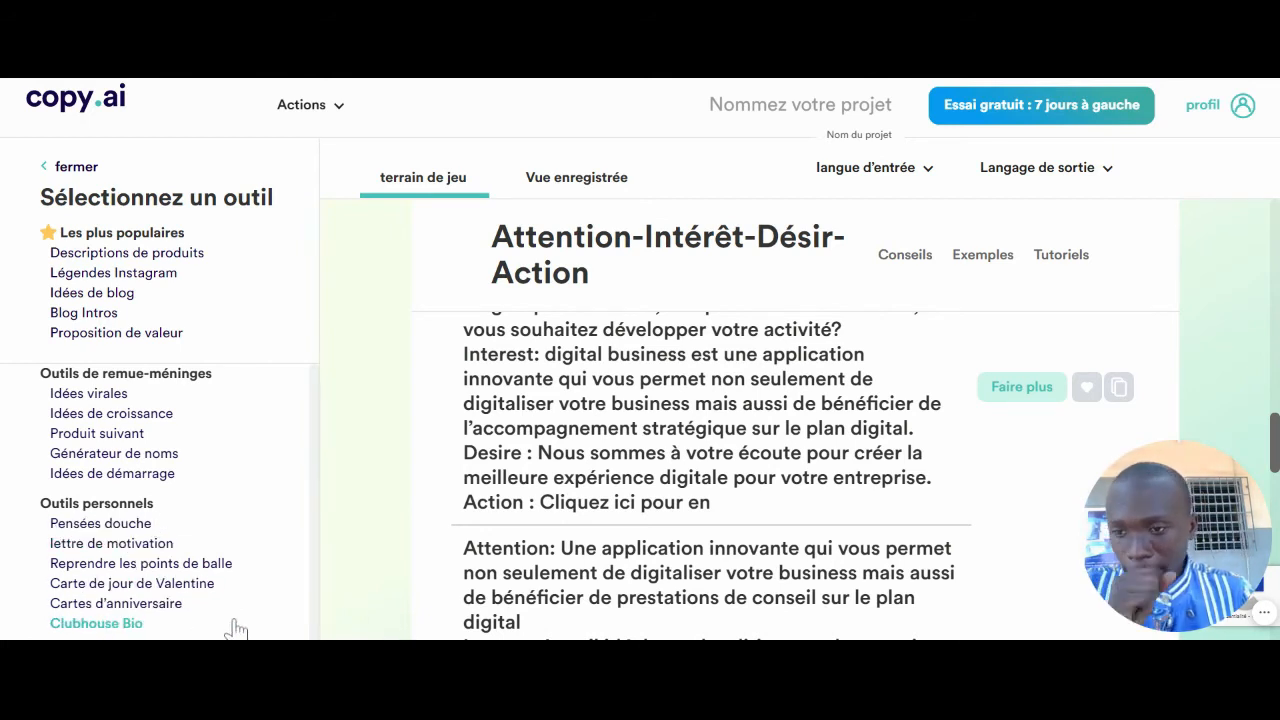
{"action": "left_click", "coordinate": [153, 462]}
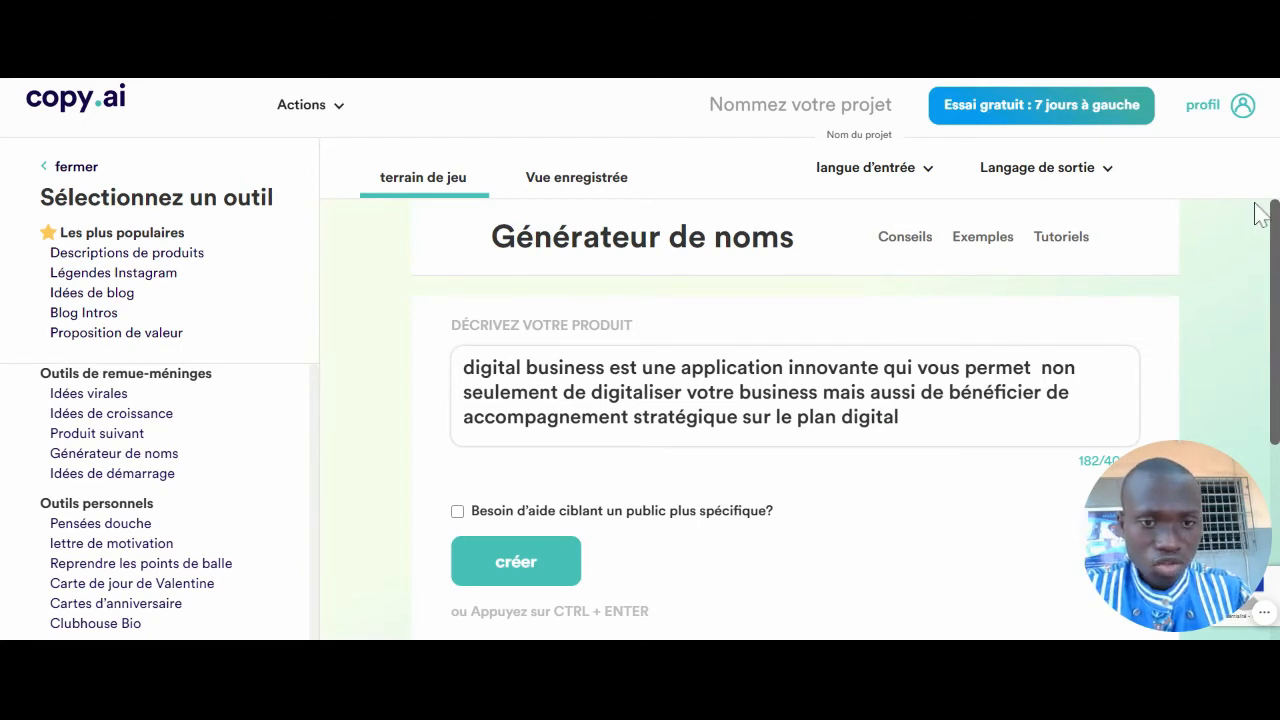
{"action": "left_click", "coordinate": [1108, 388]}
{"action": "key", "text": "ctrl+a"}
{"action": "key", "text": "BackSpace"}
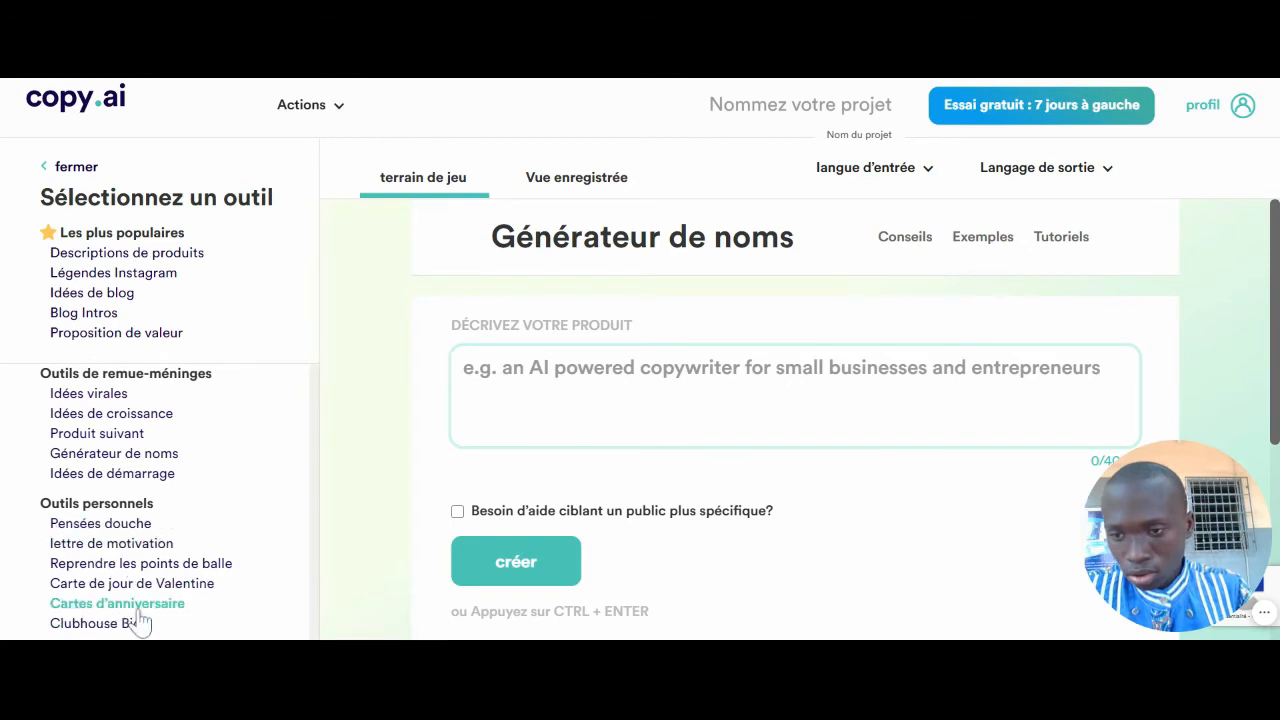
{"action": "left_click", "coordinate": [125, 458]}
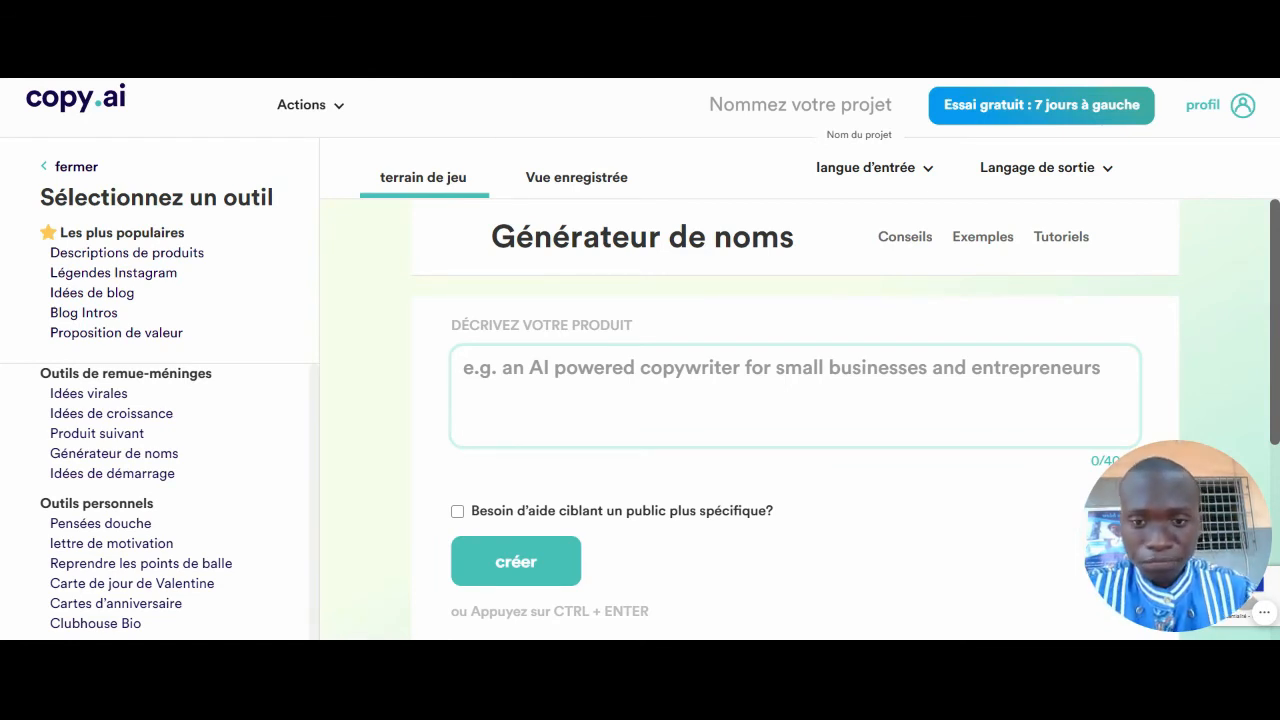
Enter "marketing" as the product description, generate name ideas and look over the suggestions
{"action": "type", "text": "e"}
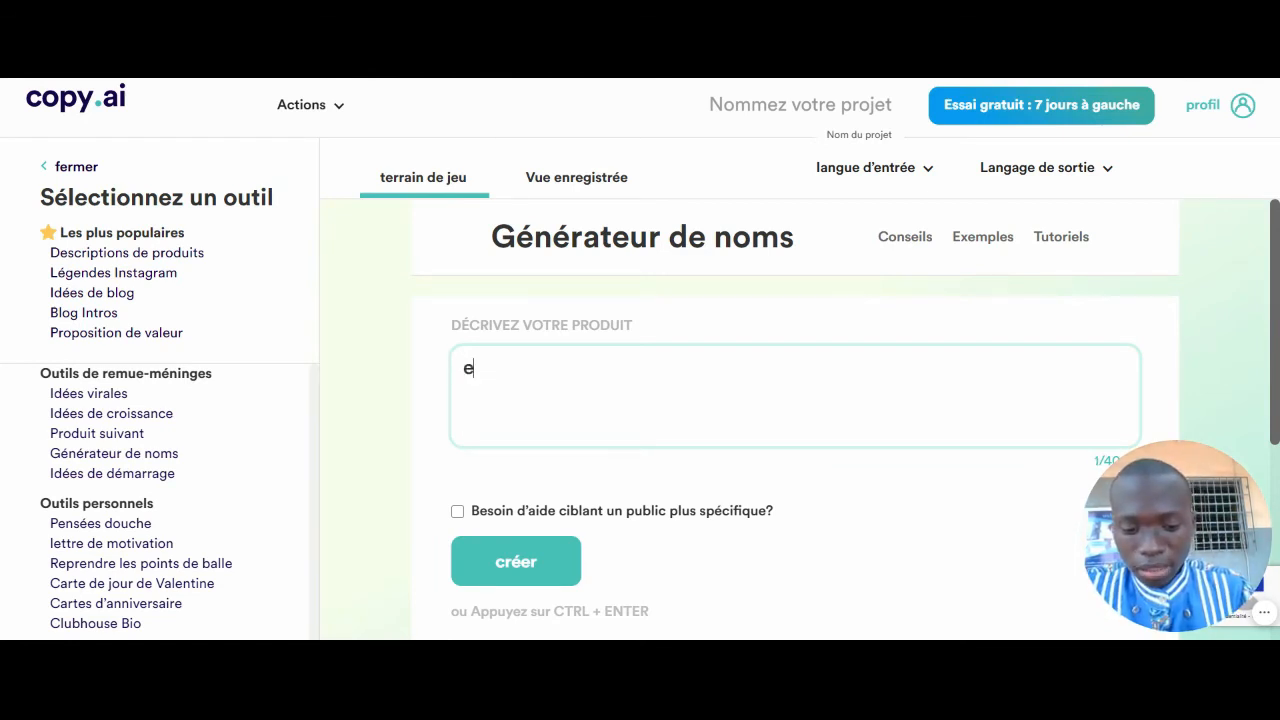
{"action": "type", "text": "mploi"}
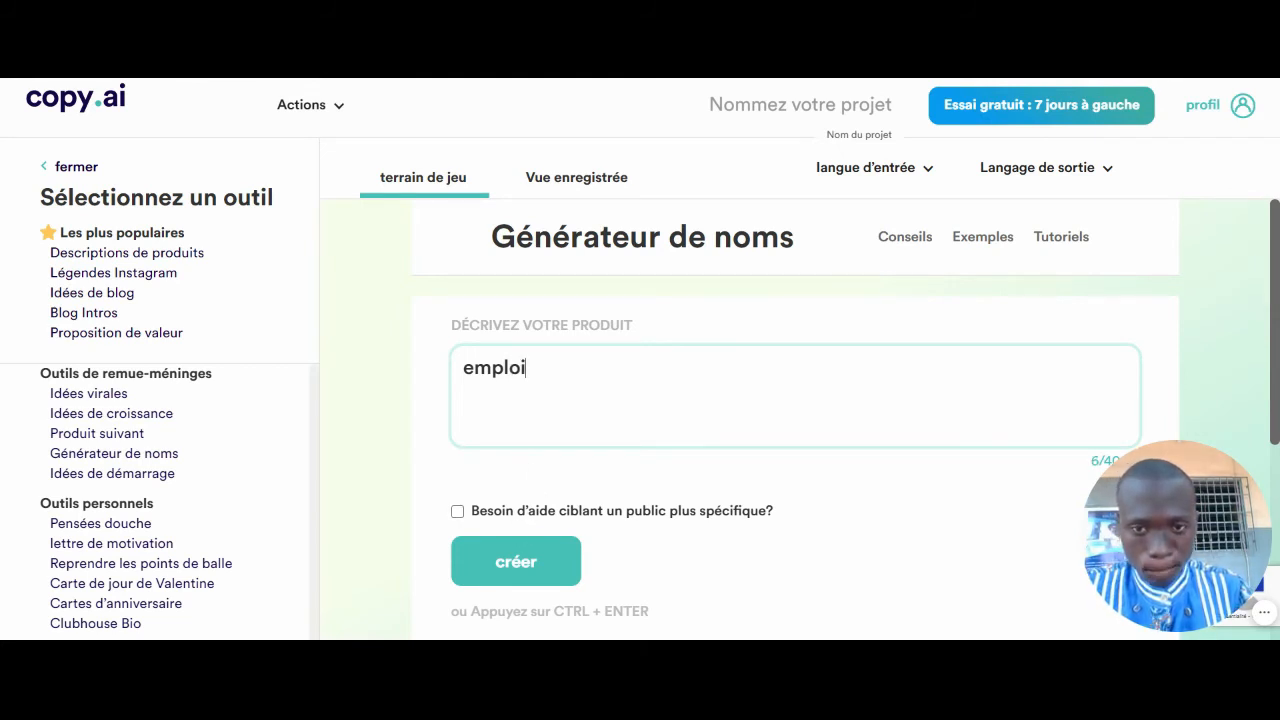
{"action": "key", "text": "ctrl+a"}
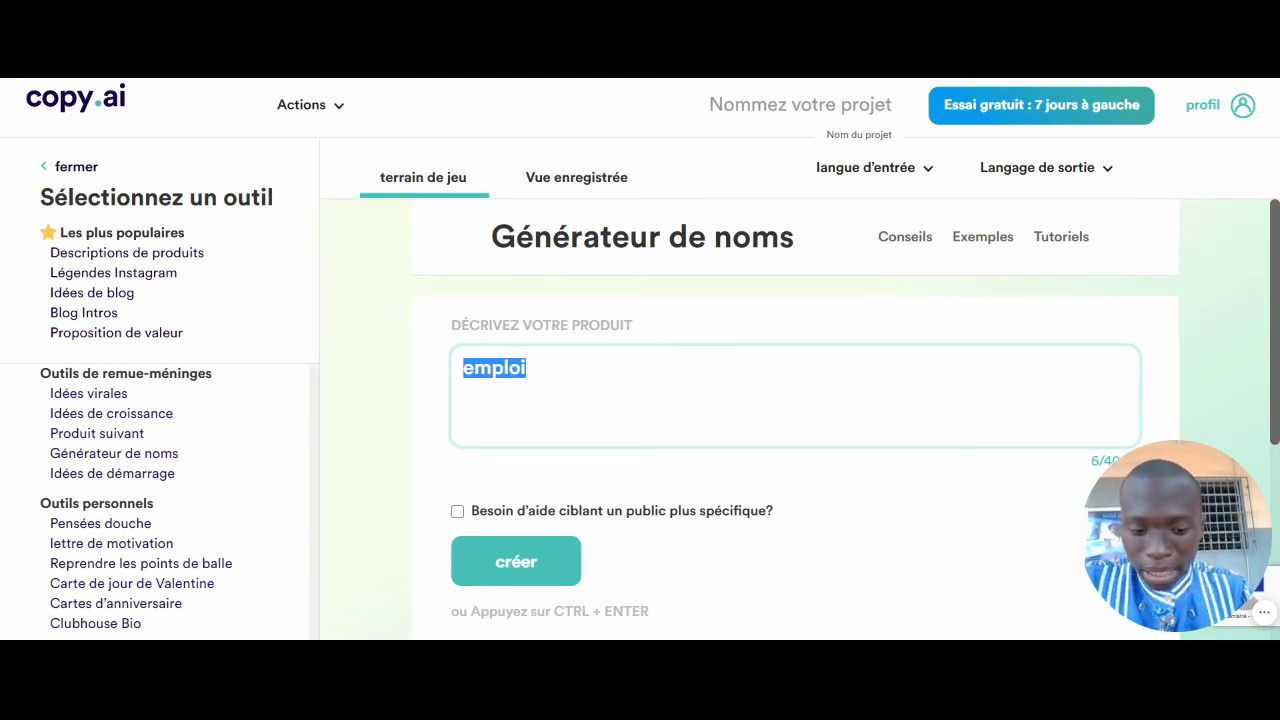
{"action": "type", "text": "marketi"}
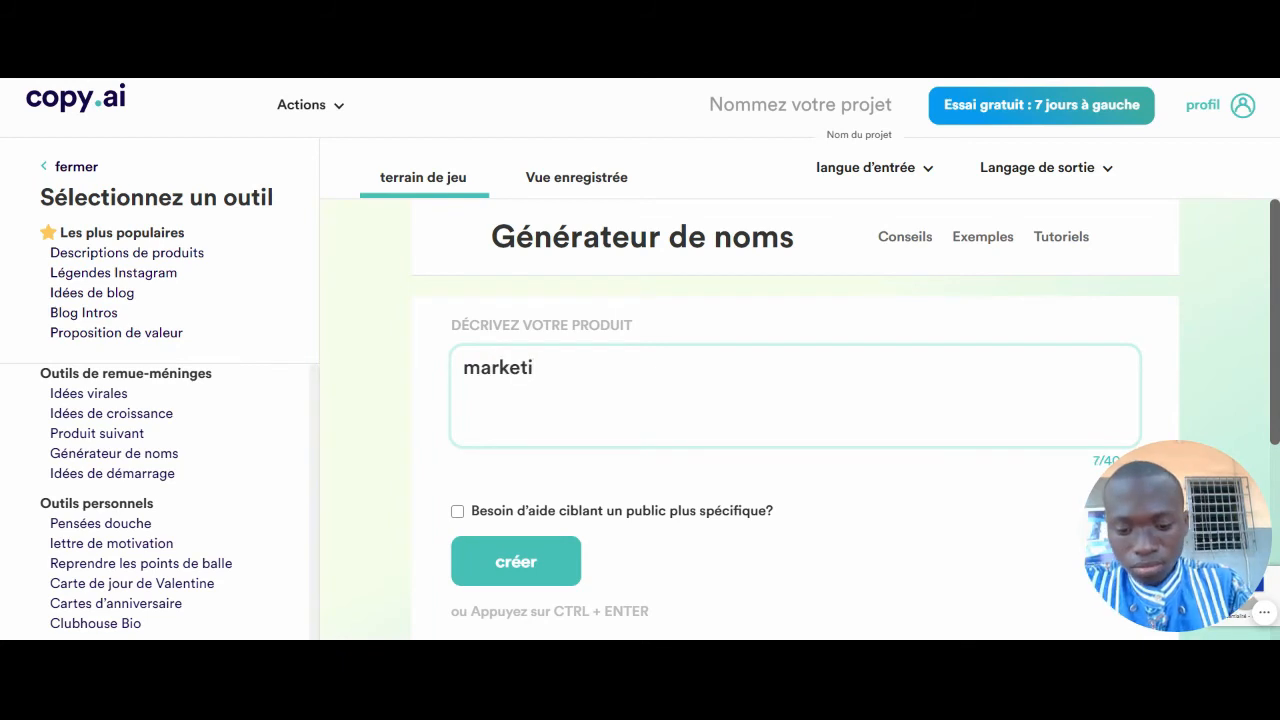
{"action": "type", "text": "ng"}
{"action": "left_click", "coordinate": [519, 563]}
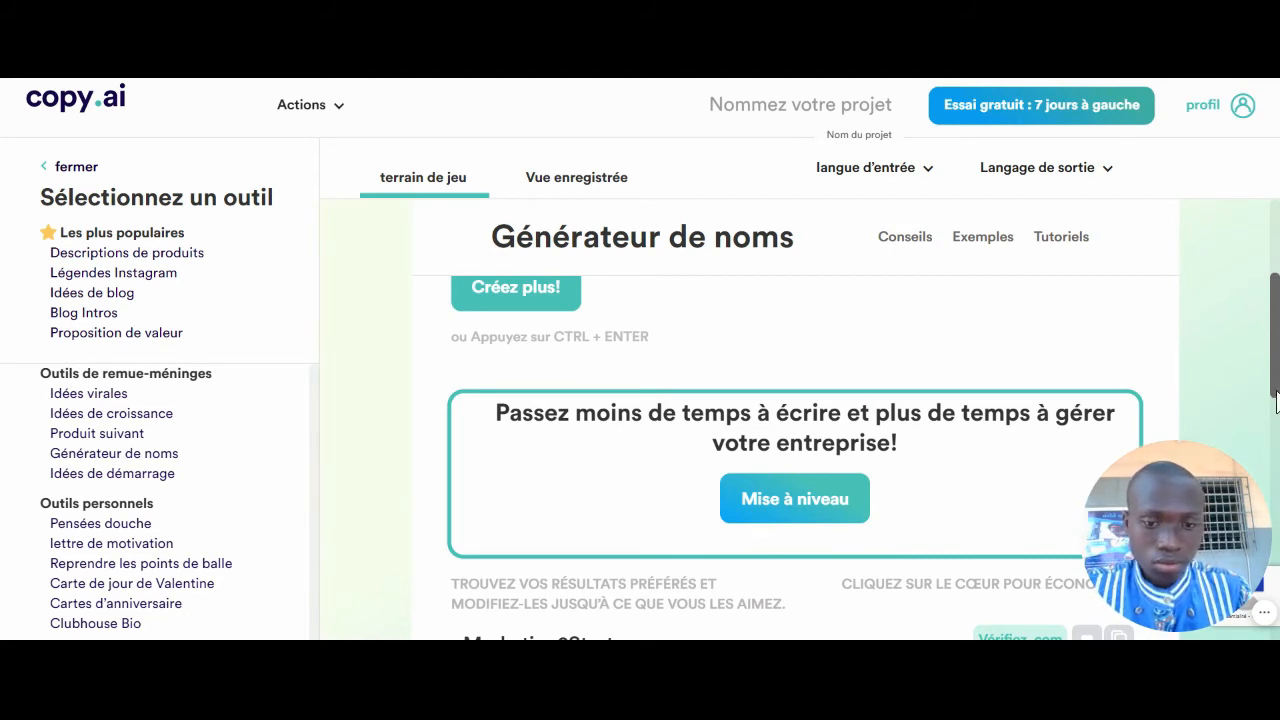
{"action": "left_click_drag", "start_coordinate": [1274, 355], "coordinate": [1273, 425]}
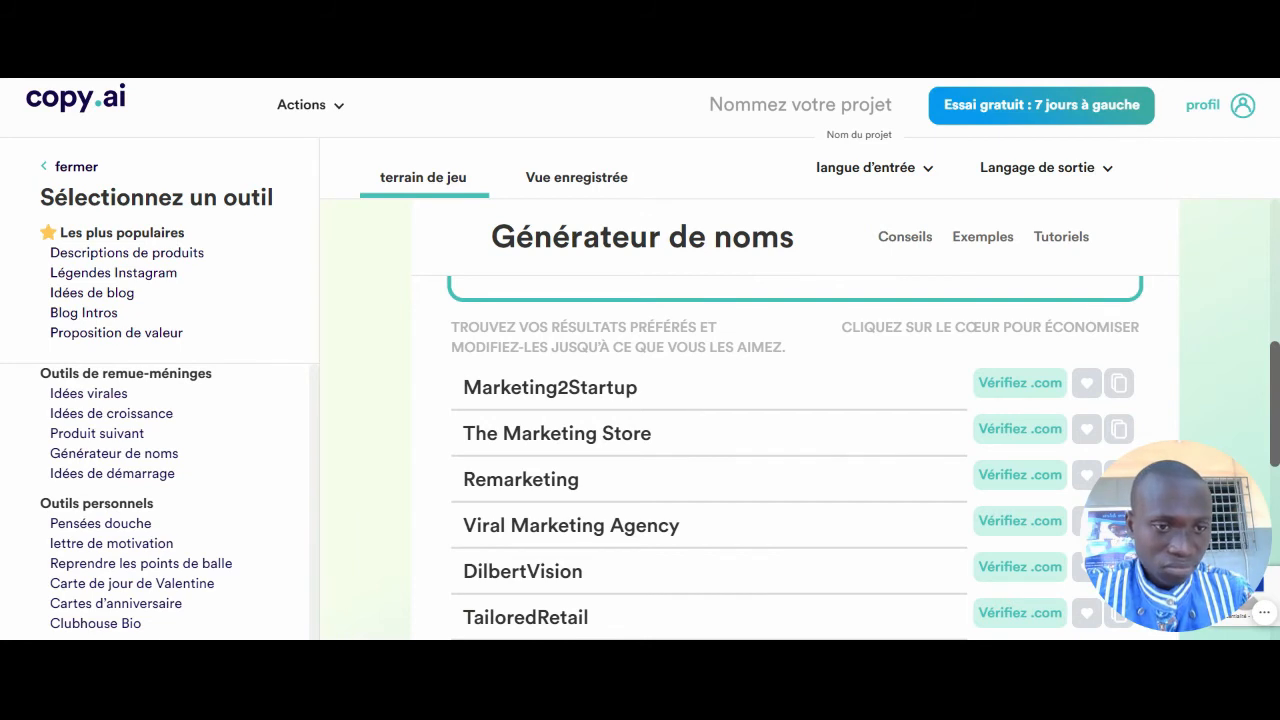
{"action": "scroll", "coordinate": [1276, 403], "scroll_direction": "down", "scroll_amount": 1}
{"action": "scroll", "coordinate": [790, 460], "scroll_direction": "up", "scroll_amount": 1}
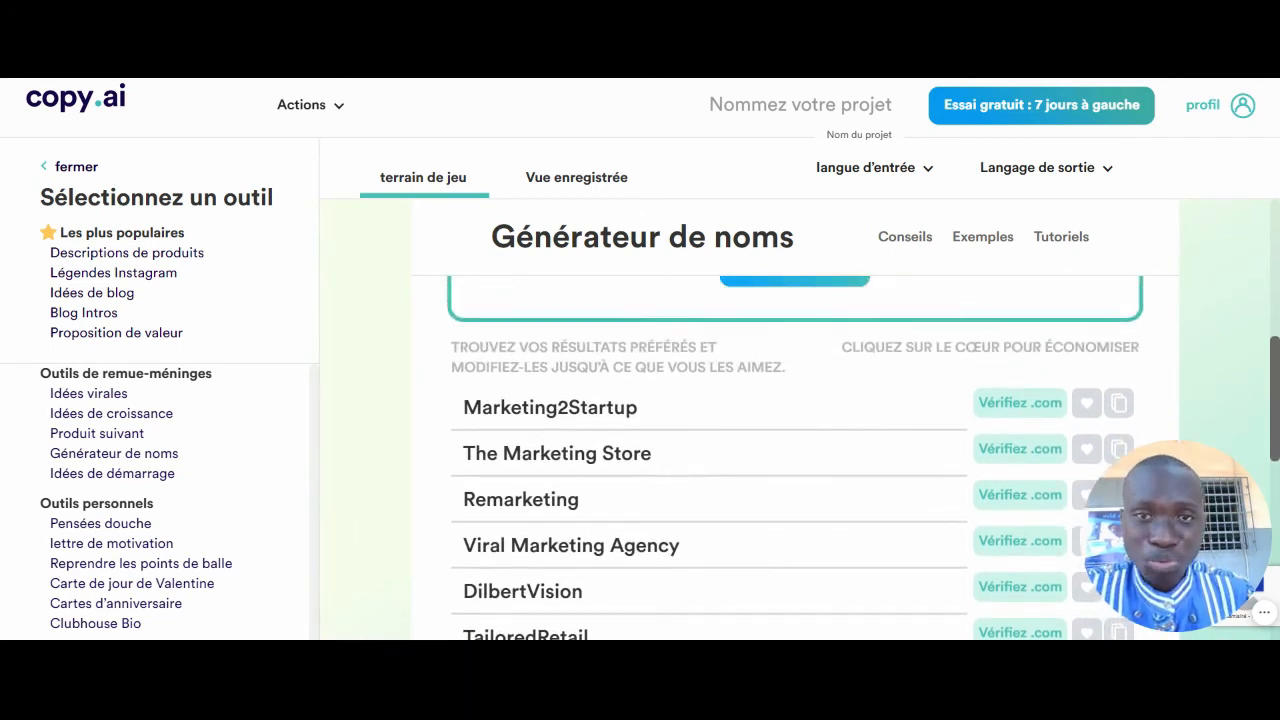
Generate another batch of name ideas for the "marketing" description and look over the suggestions
{"action": "scroll", "coordinate": [1006, 500], "scroll_direction": "up", "scroll_amount": 1}
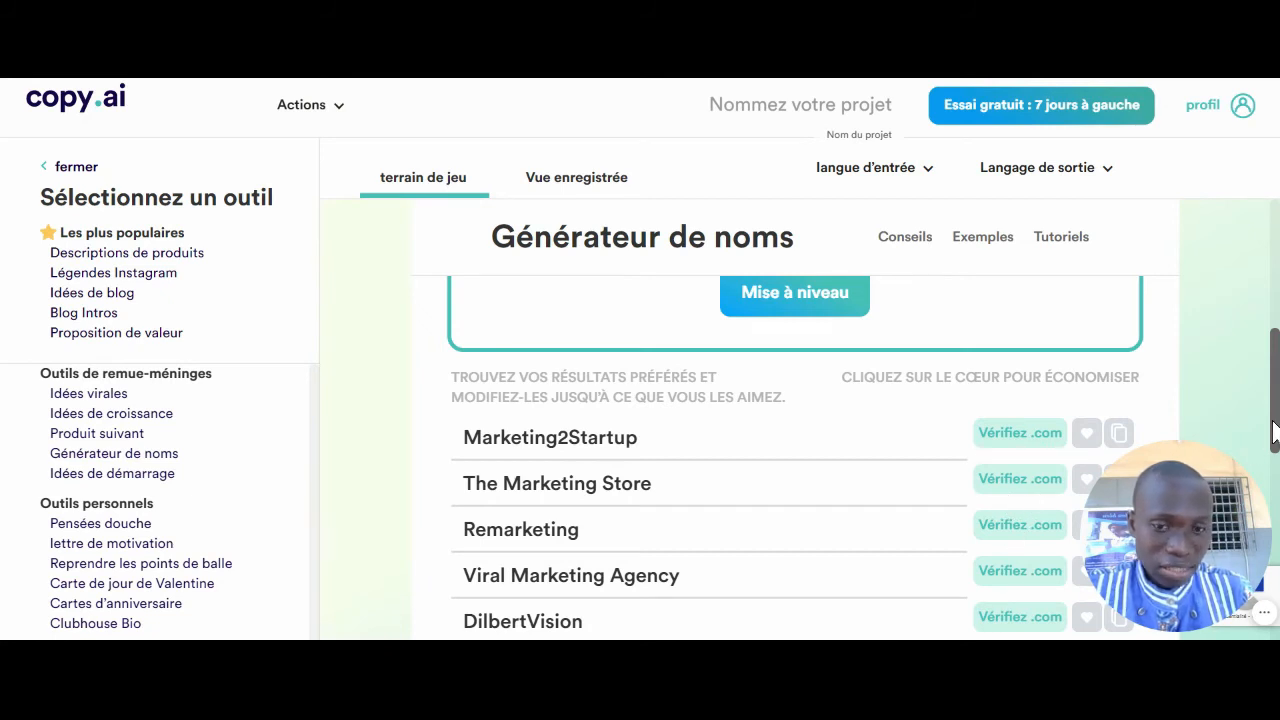
{"action": "left_click_drag", "start_coordinate": [1275, 435], "coordinate": [1274, 488]}
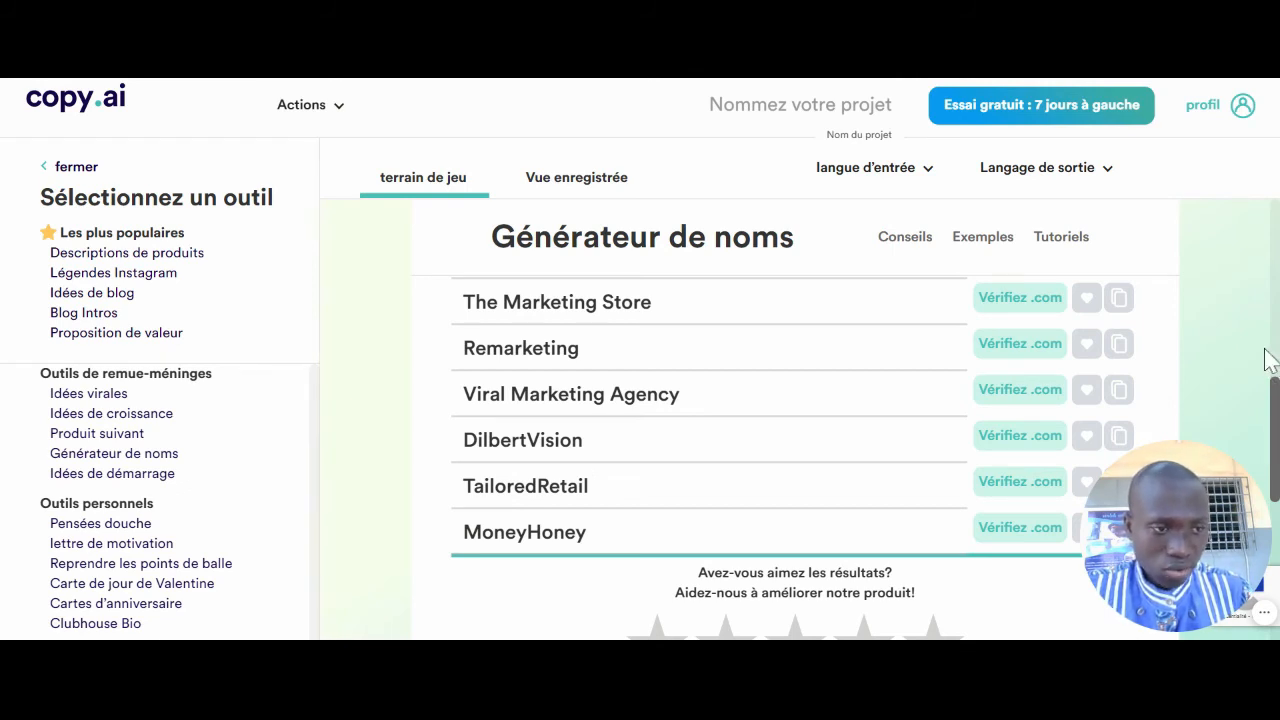
{"action": "left_click_drag", "start_coordinate": [1276, 392], "coordinate": [1276, 212]}
{"action": "left_click", "coordinate": [518, 547]}
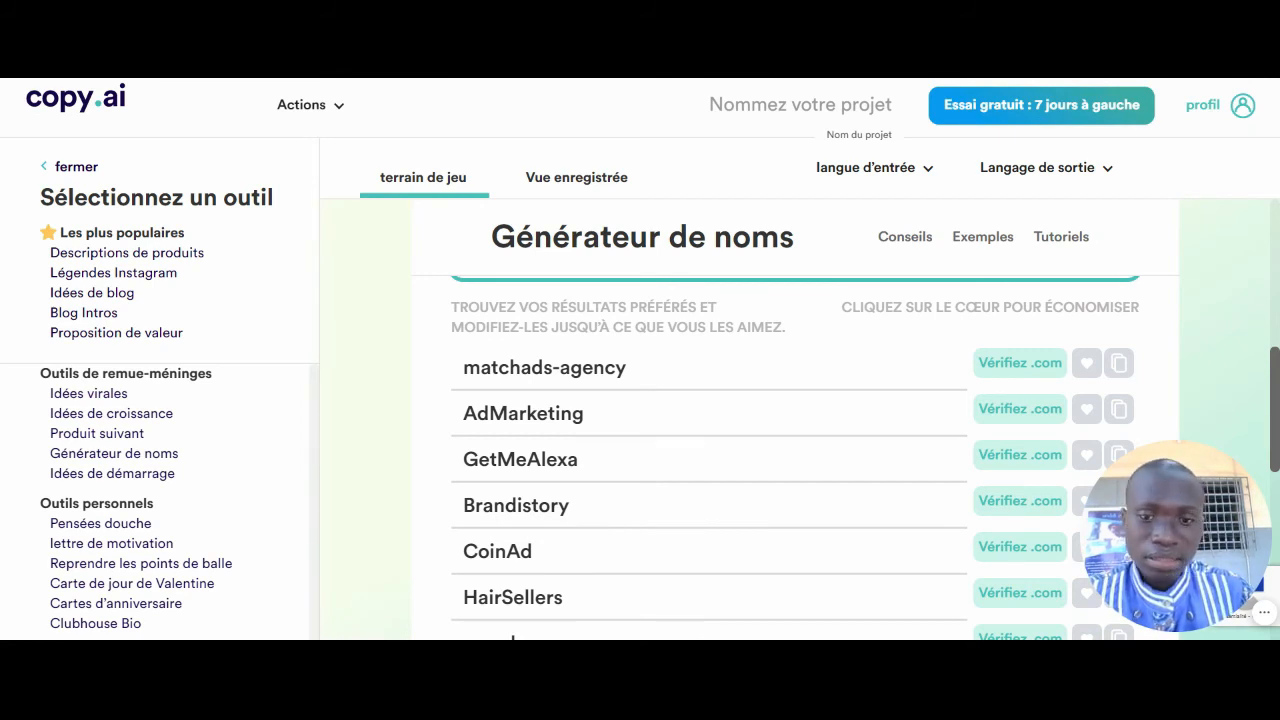
{"action": "scroll", "coordinate": [795, 420], "scroll_direction": "up", "scroll_amount": 1}
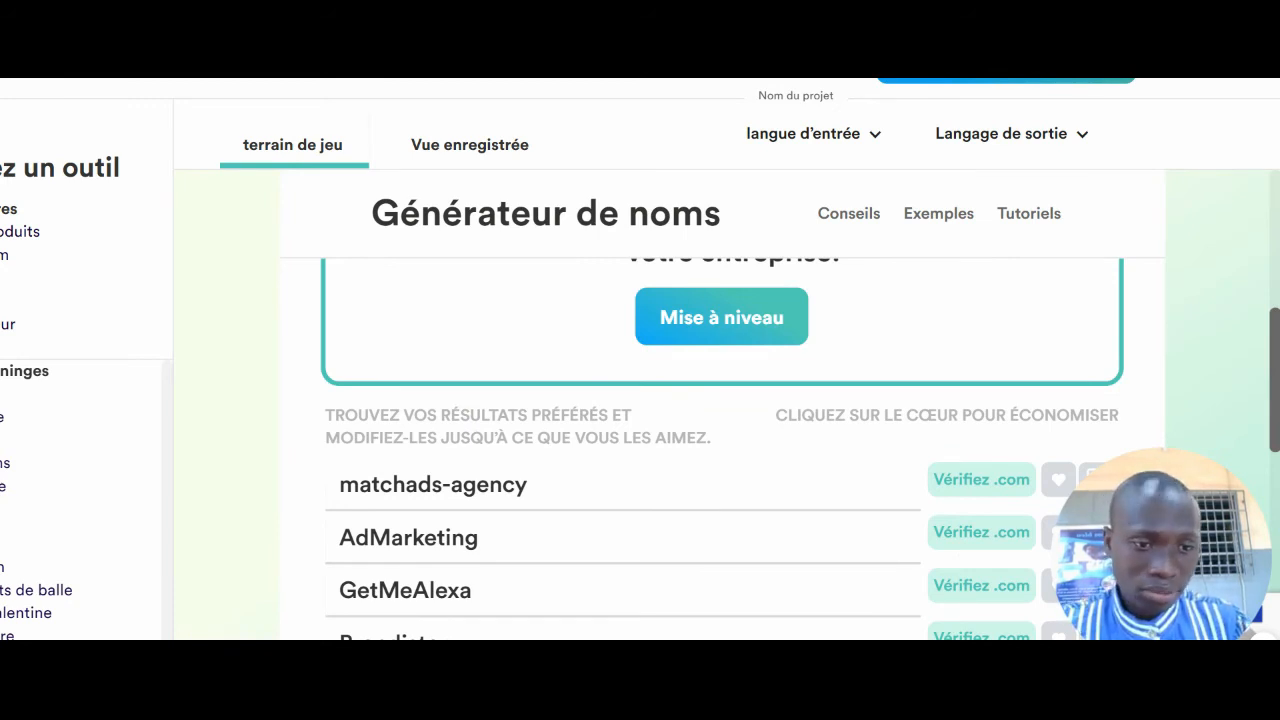
Select the entire product description text in the name generator for replacement
{"action": "scroll", "coordinate": [720, 450], "scroll_direction": "up", "scroll_amount": 5}
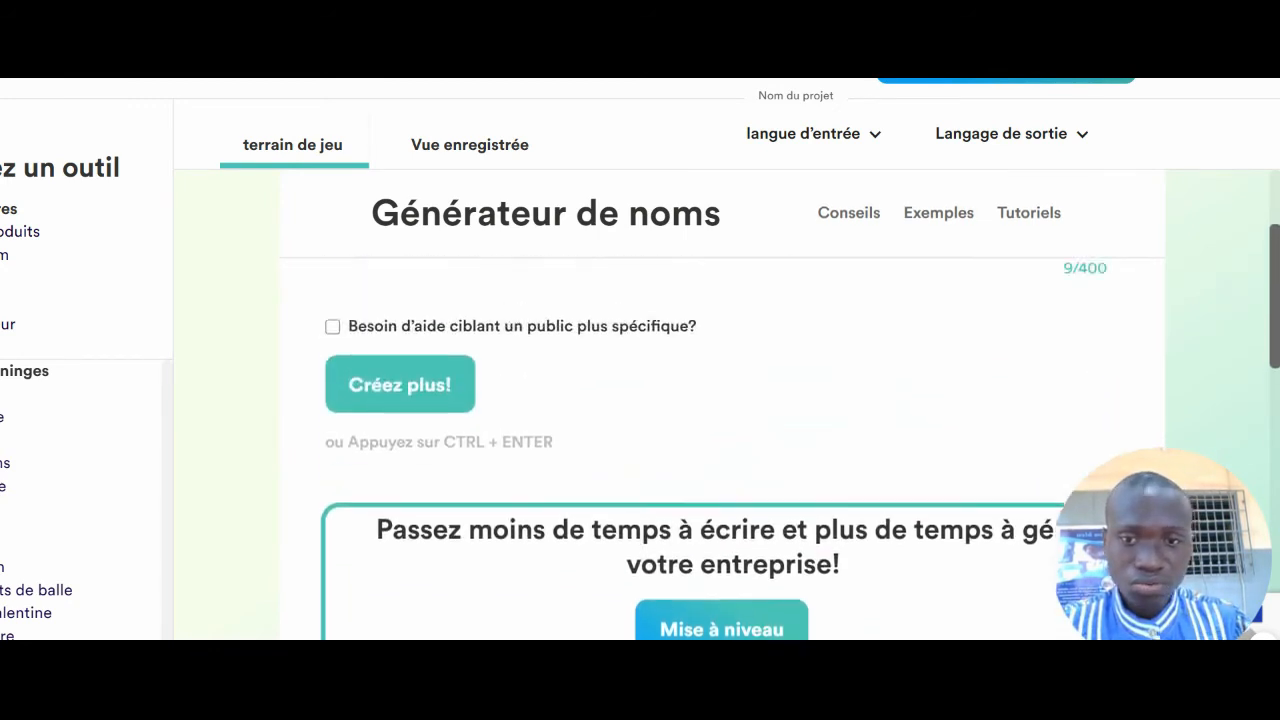
{"action": "scroll", "coordinate": [720, 450], "scroll_direction": "up", "scroll_amount": 3}
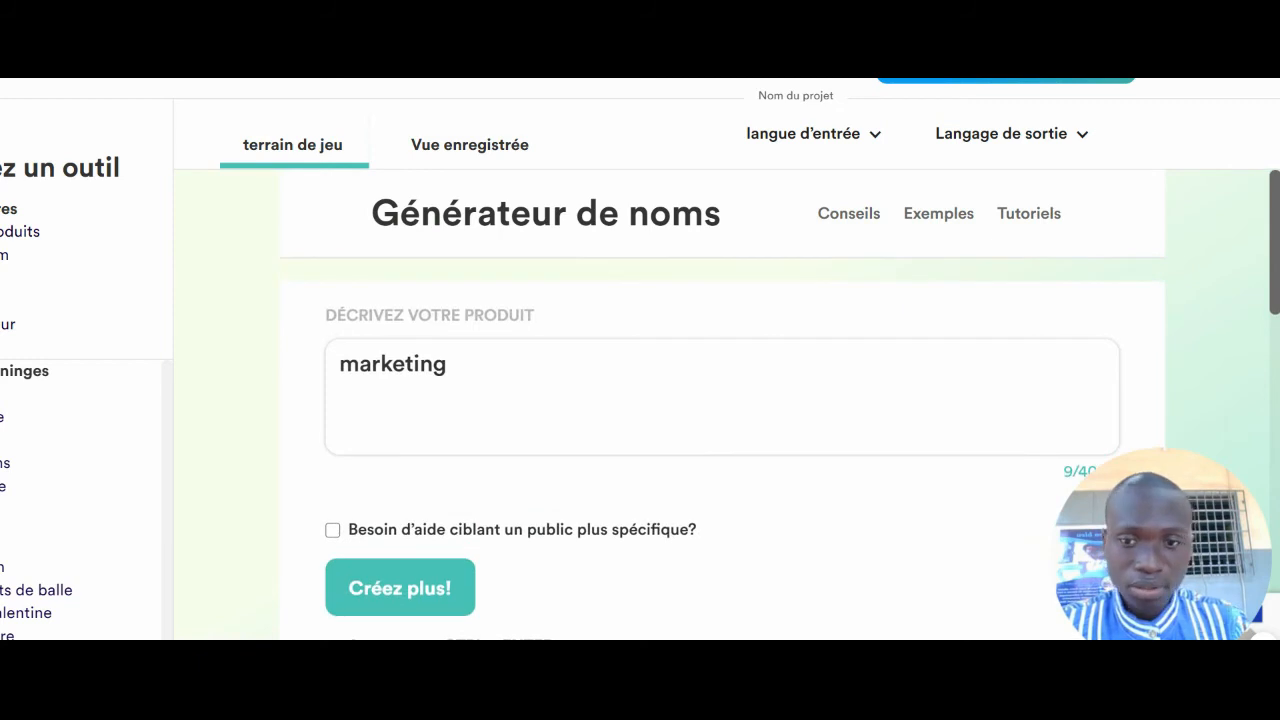
{"action": "left_click", "coordinate": [441, 342]}
{"action": "key", "text": "ctrl+a"}
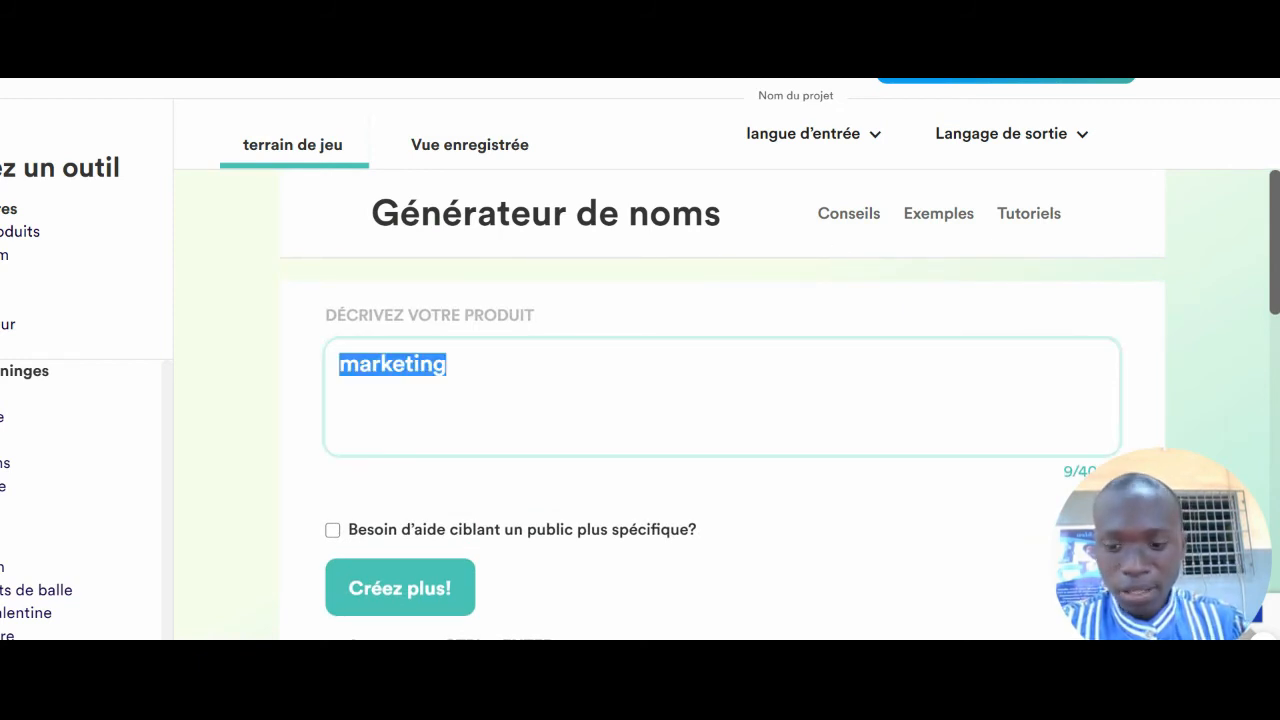
{"action": "type", "text": "digi"}
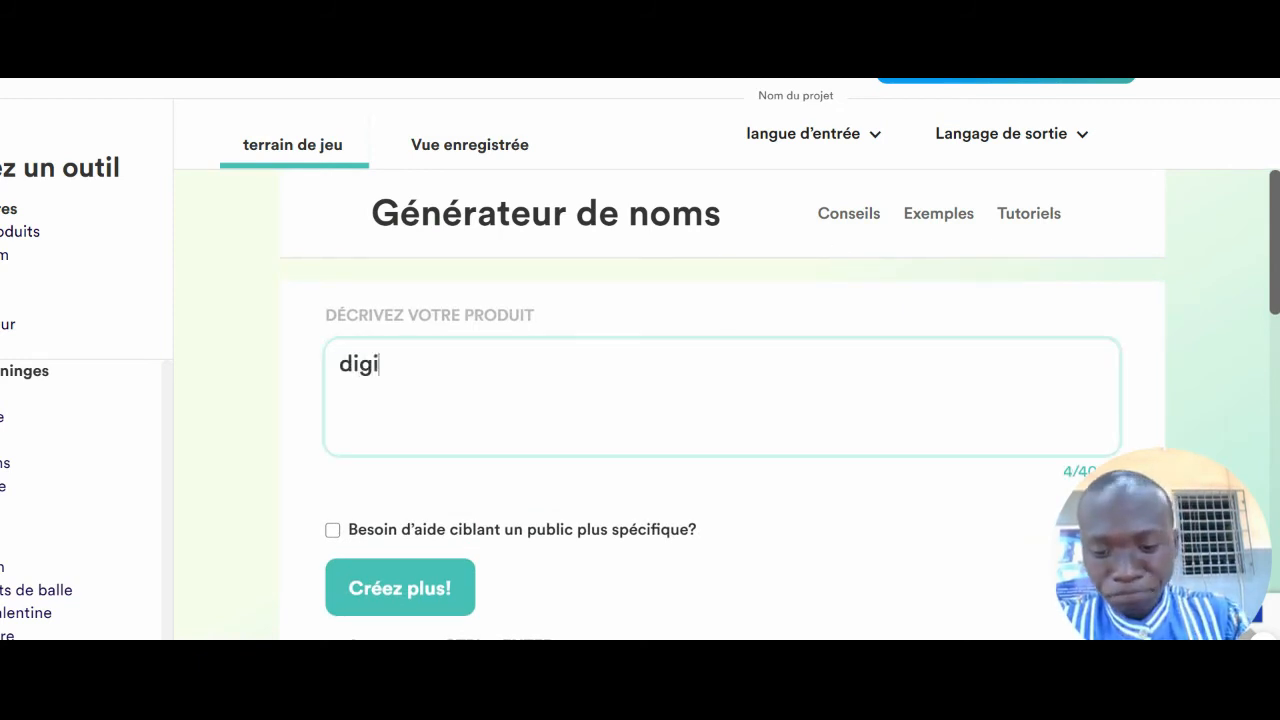
{"action": "type", "text": "ta"}
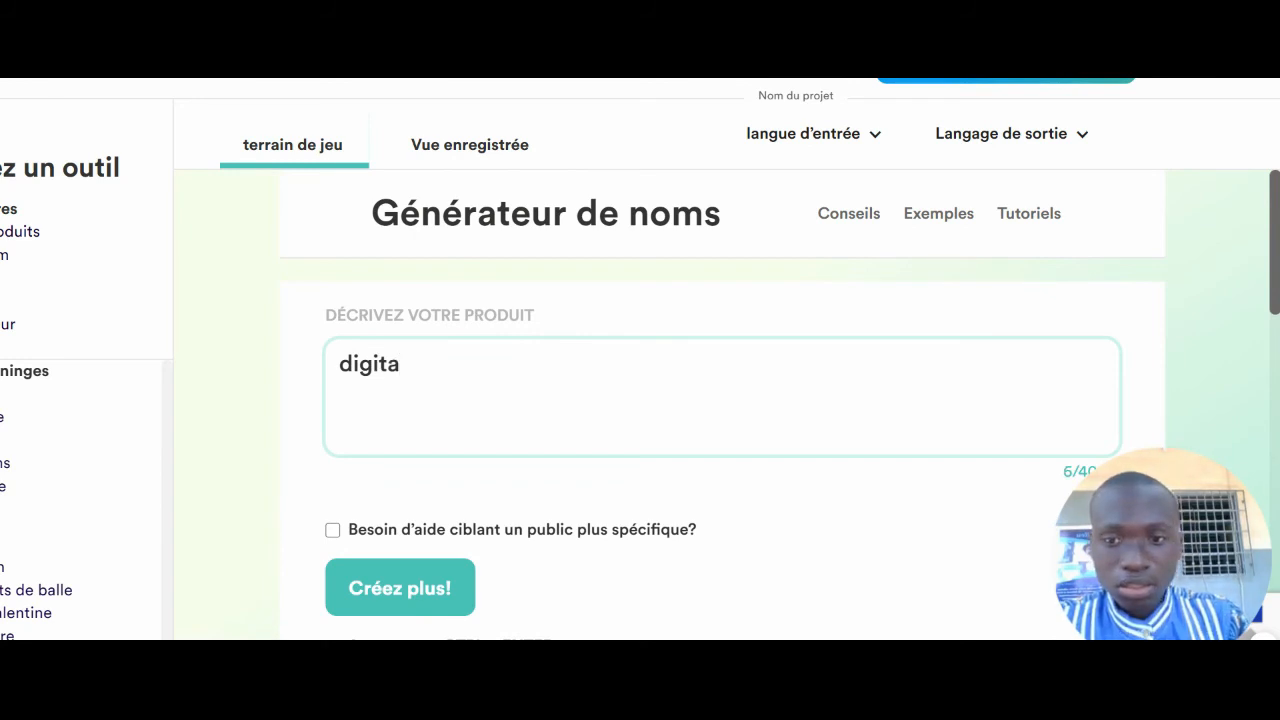
{"action": "key", "text": "BackSpace"}
{"action": "key", "text": "BackSpace"}
{"action": "key", "text": "BackSpace"}
{"action": "key", "text": "BackSpace"}
{"action": "key", "text": "BackSpace"}
{"action": "key", "text": "BackSpace"}
Enter "resto" as the product description and generate name ideas for it
{"action": "type", "text": "ret"}
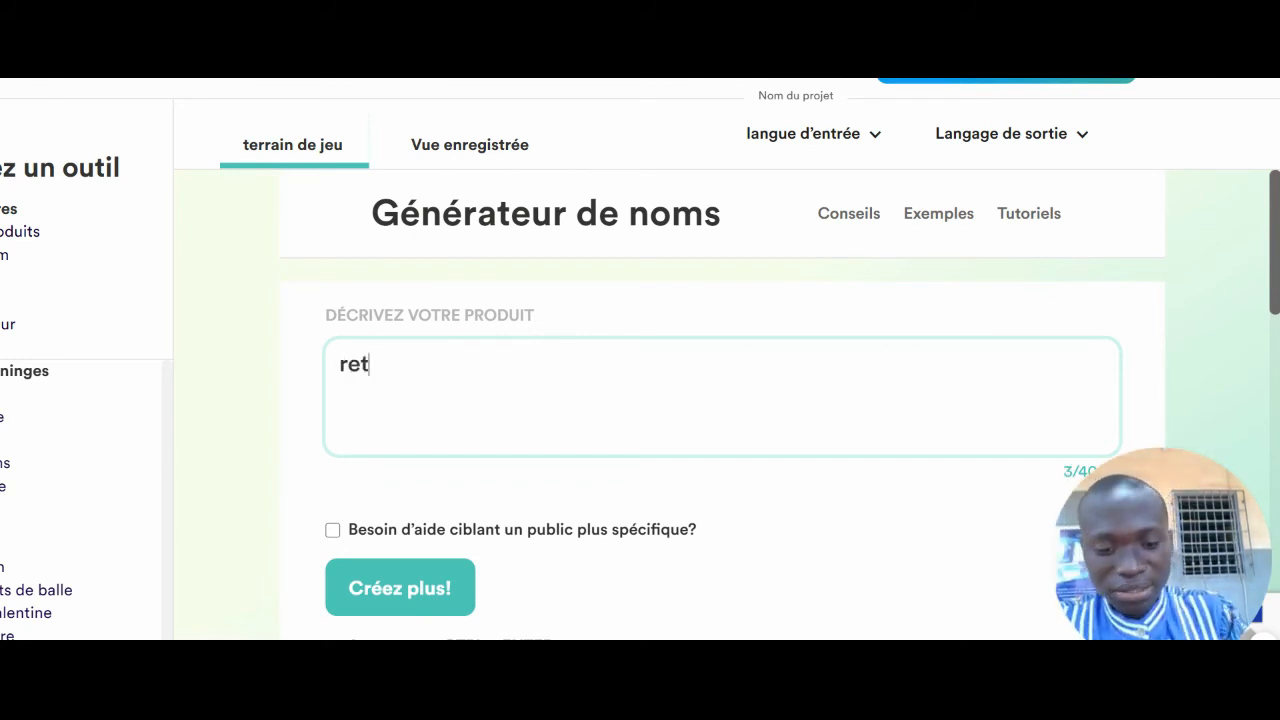
{"action": "key", "text": "BackSpace"}
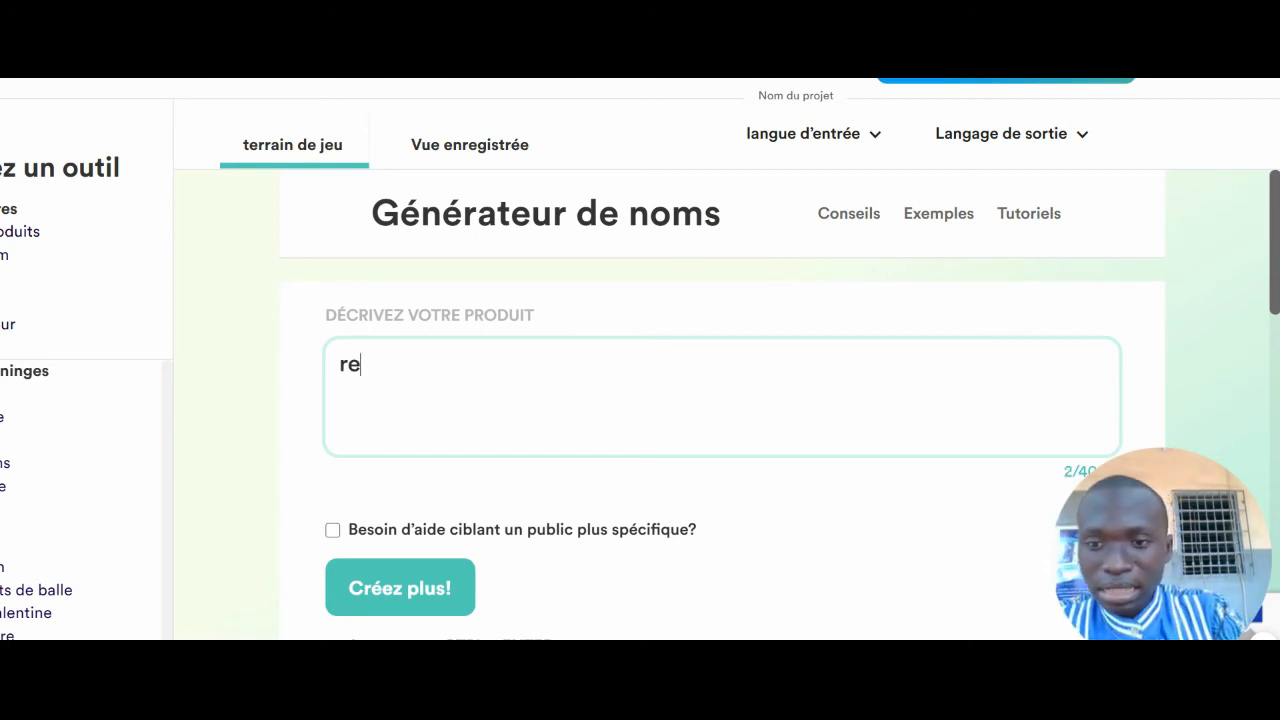
{"action": "type", "text": "s"}
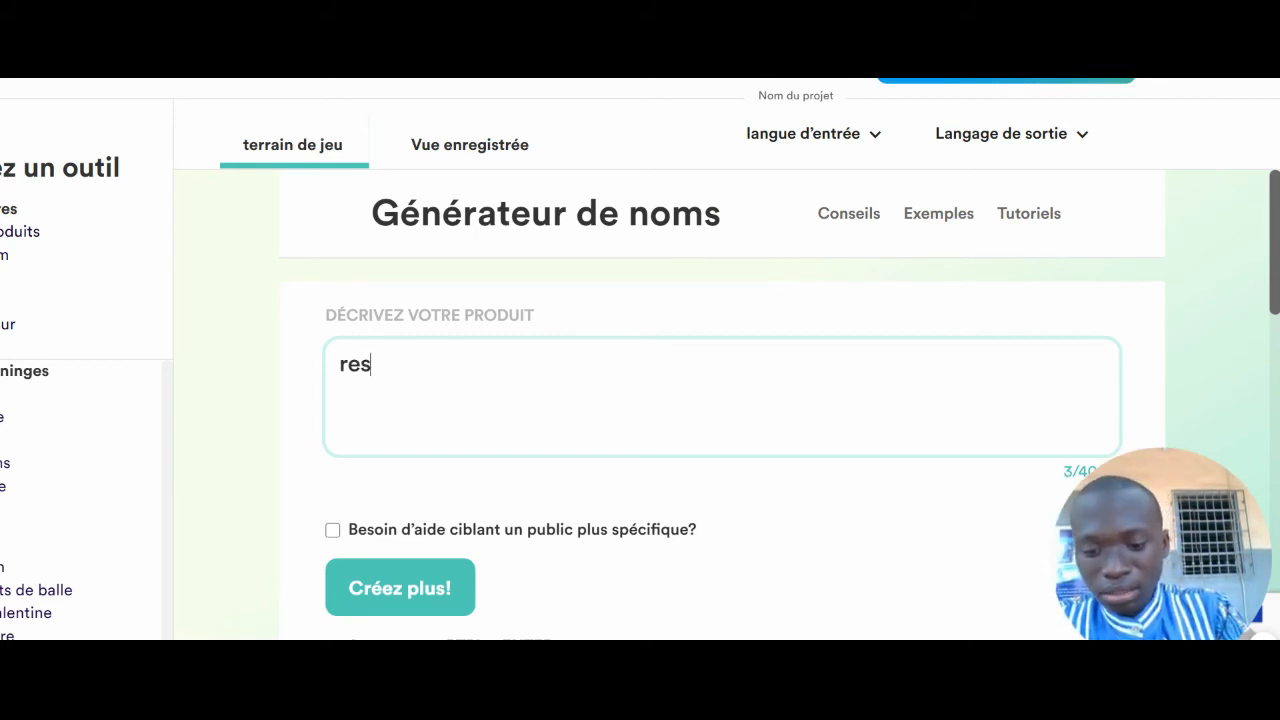
{"action": "type", "text": "to"}
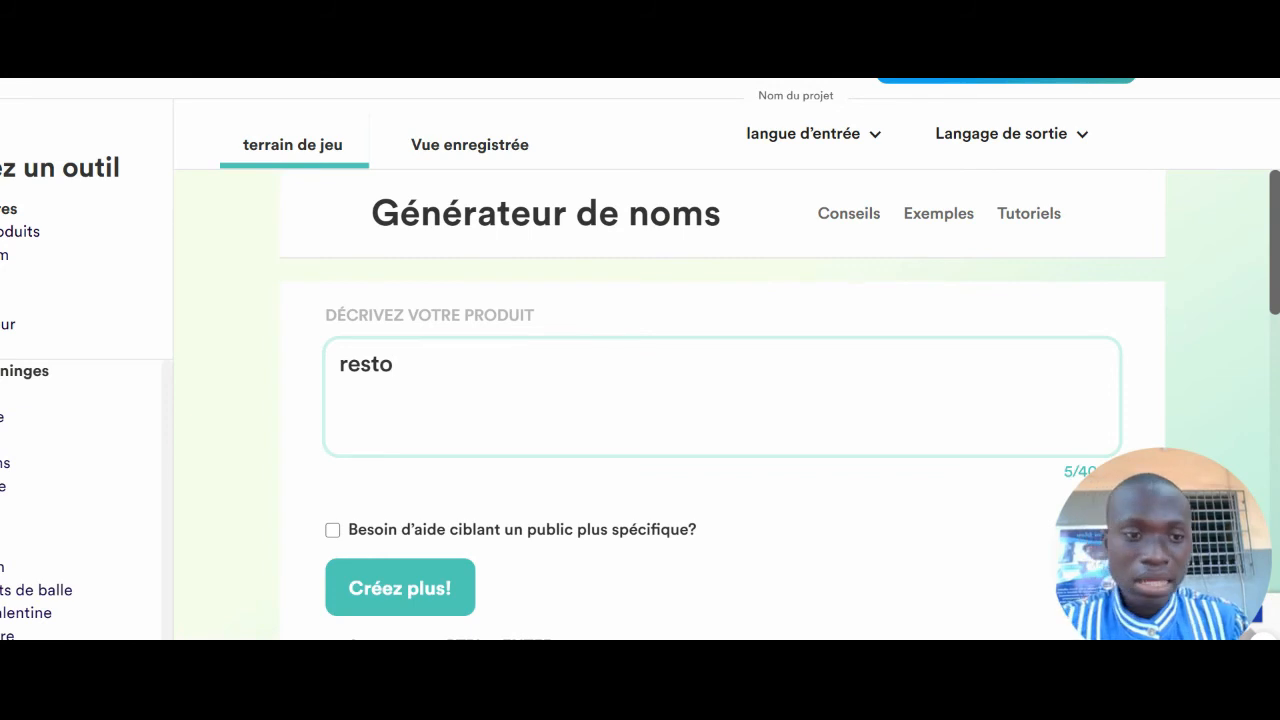
{"action": "key", "text": "BackSpace"}
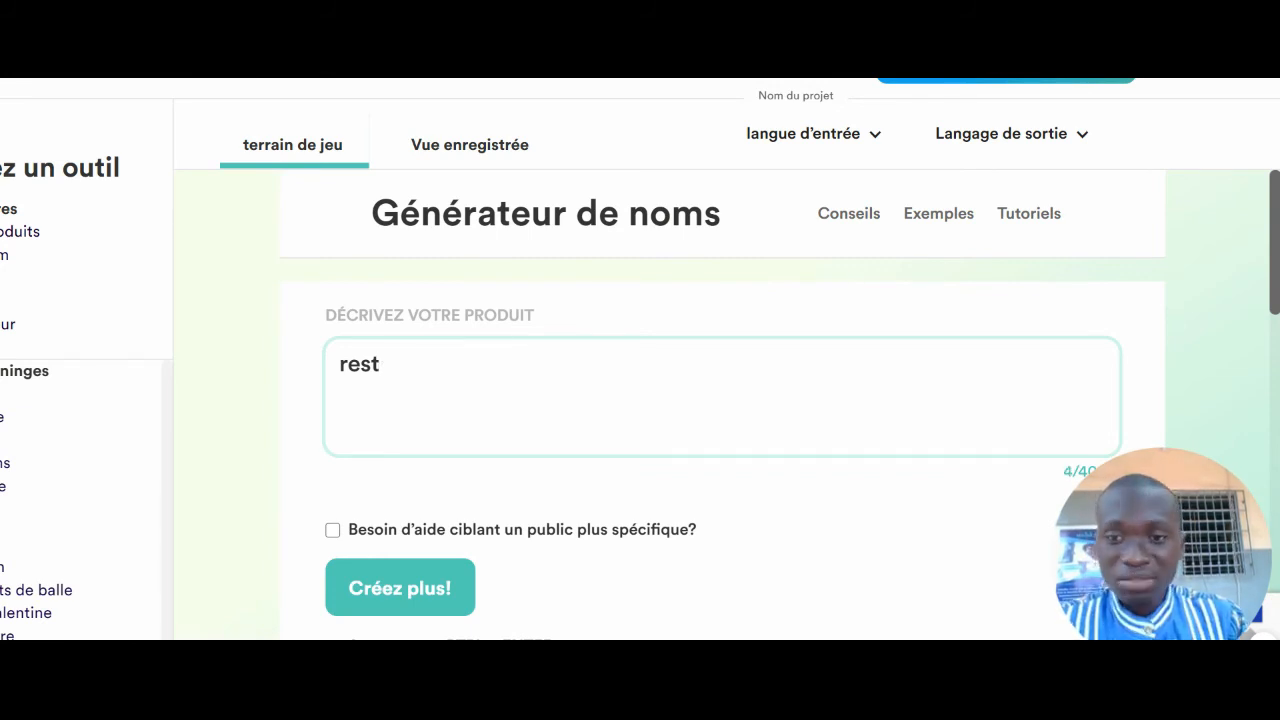
{"action": "type", "text": "o"}
{"action": "left_click", "coordinate": [397, 598]}
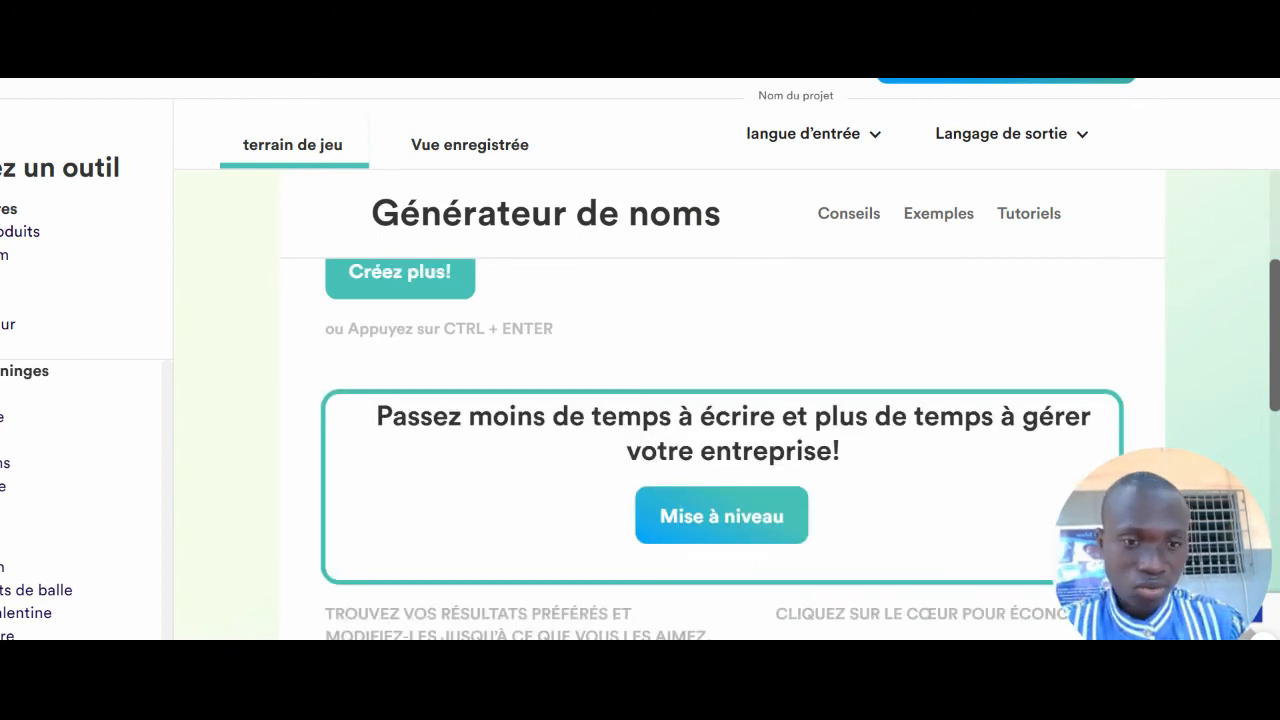
Look over the name ideas generated for the "resto" description
{"action": "scroll", "coordinate": [1264, 360], "scroll_direction": "down", "scroll_amount": 5}
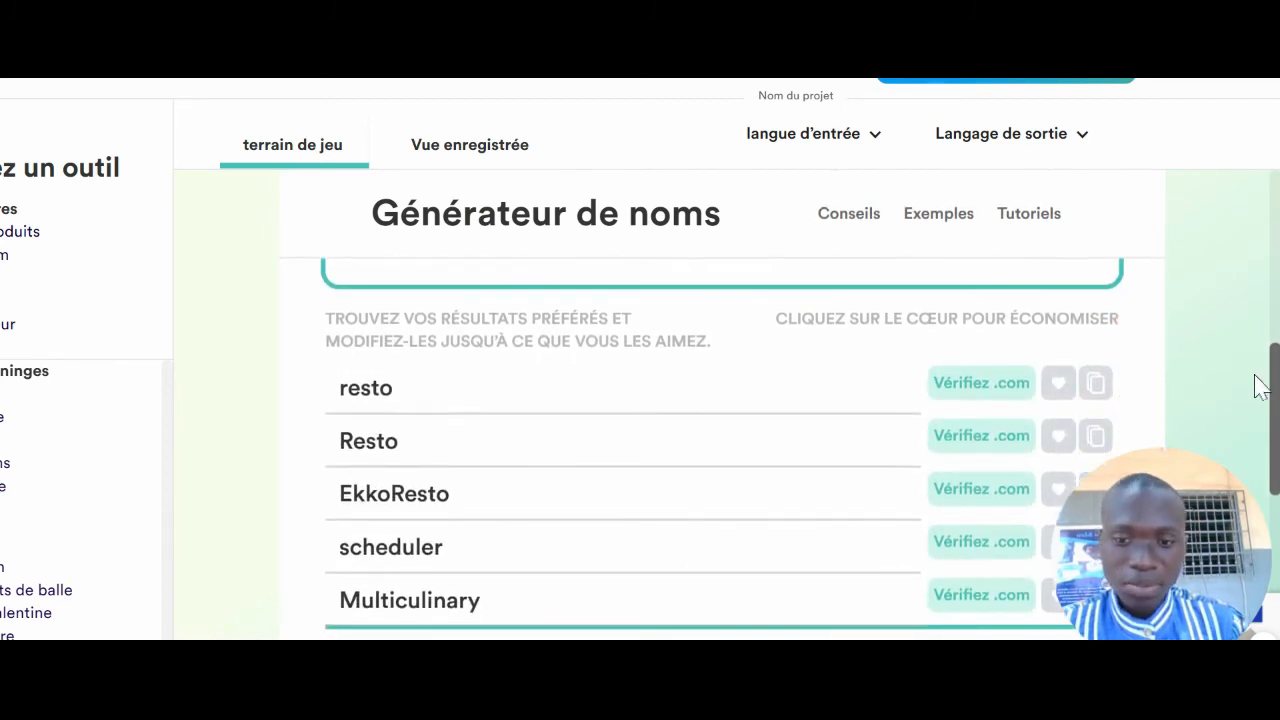
{"action": "scroll", "coordinate": [1260, 387], "scroll_direction": "down", "scroll_amount": 1}
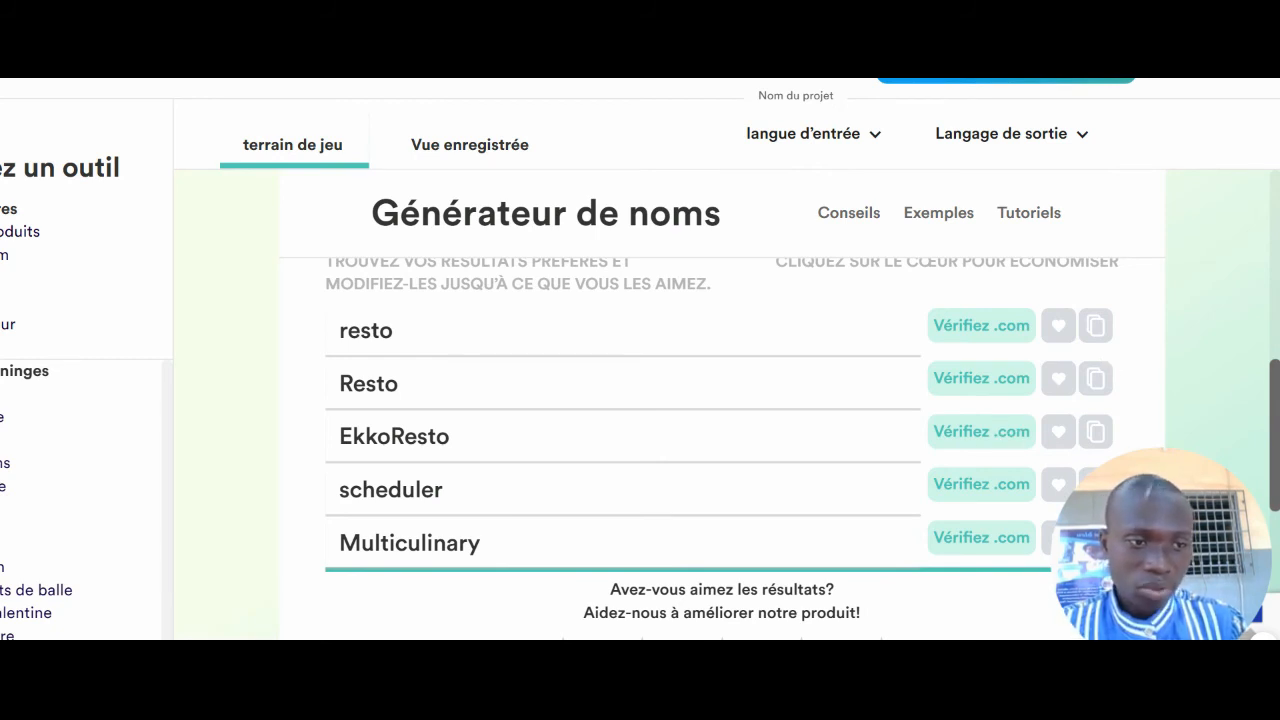
{"action": "double_click", "coordinate": [1274, 398]}
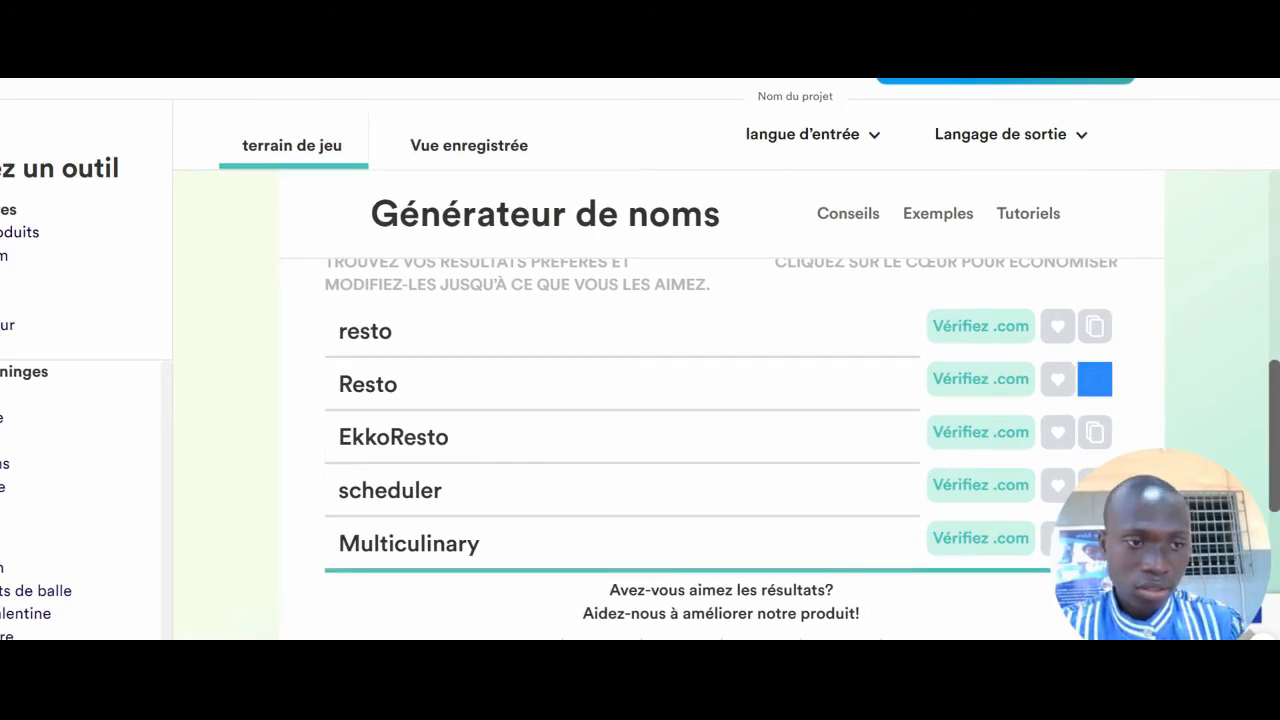
{"action": "scroll", "coordinate": [720, 400], "scroll_direction": "up", "scroll_amount": 3}
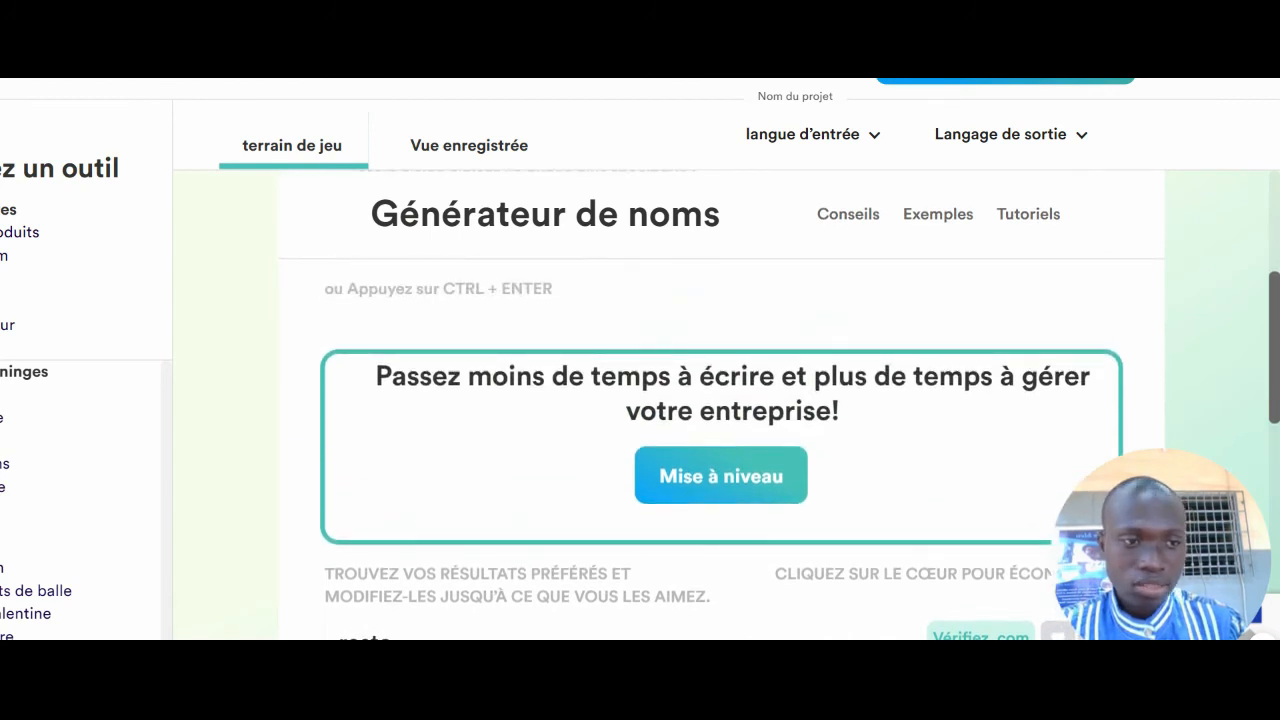
{"action": "scroll", "coordinate": [714, 434], "scroll_direction": "up", "scroll_amount": 2}
{"action": "scroll", "coordinate": [714, 434], "scroll_direction": "down", "scroll_amount": 2}
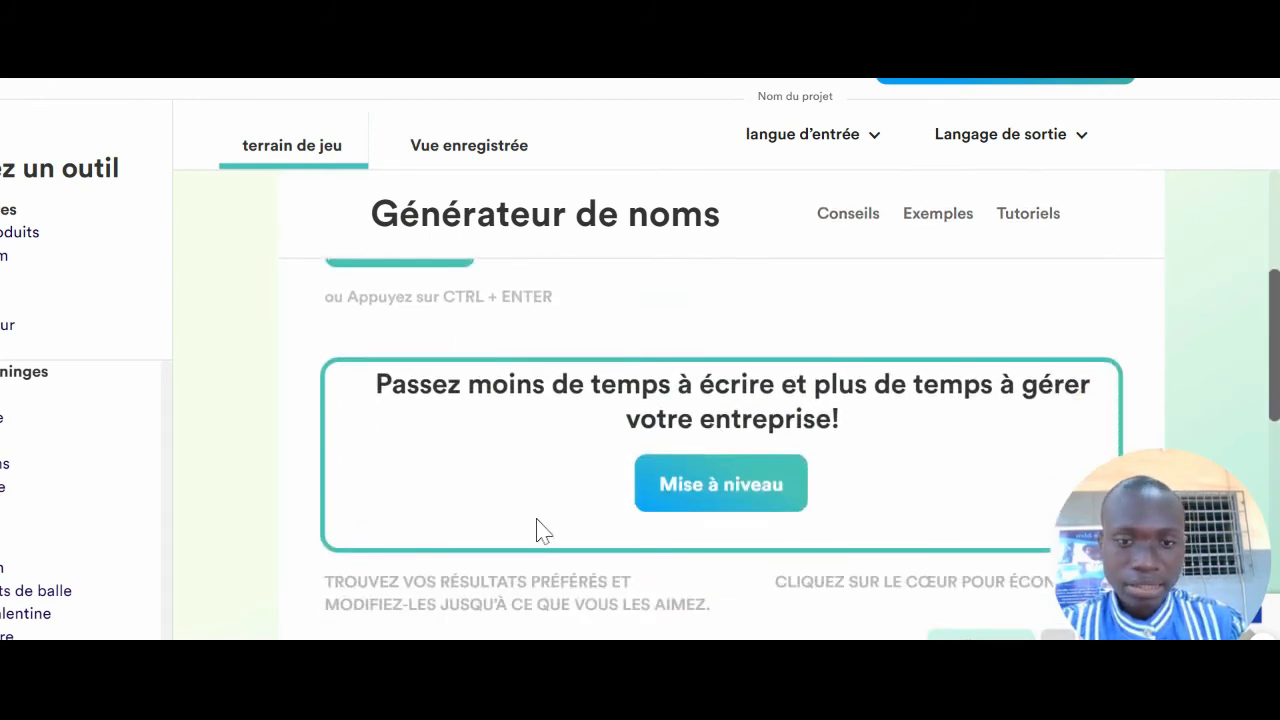